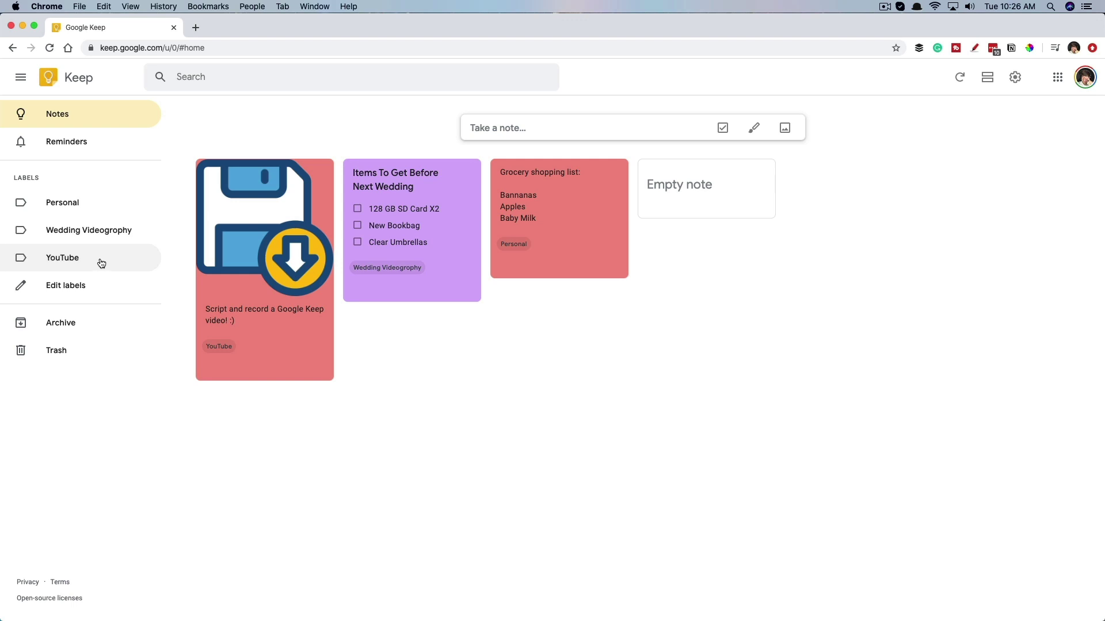
# Step: Expand the 'Take a note…' editor, close it, and reopen a blank new note
pyautogui.moveTo(544, 275)
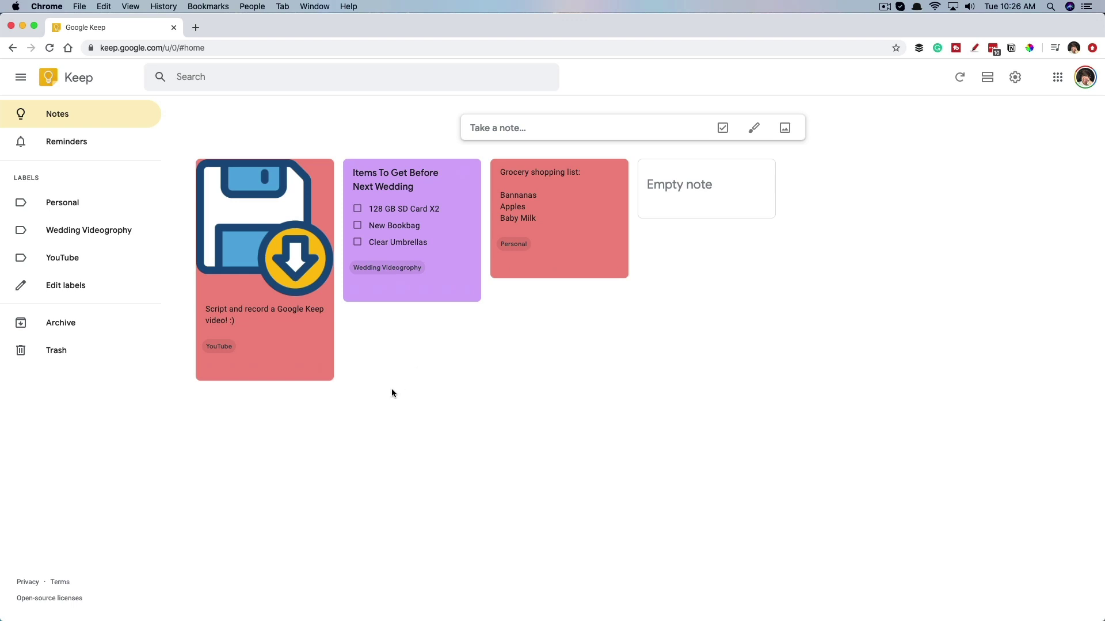
pyautogui.moveTo(409, 226)
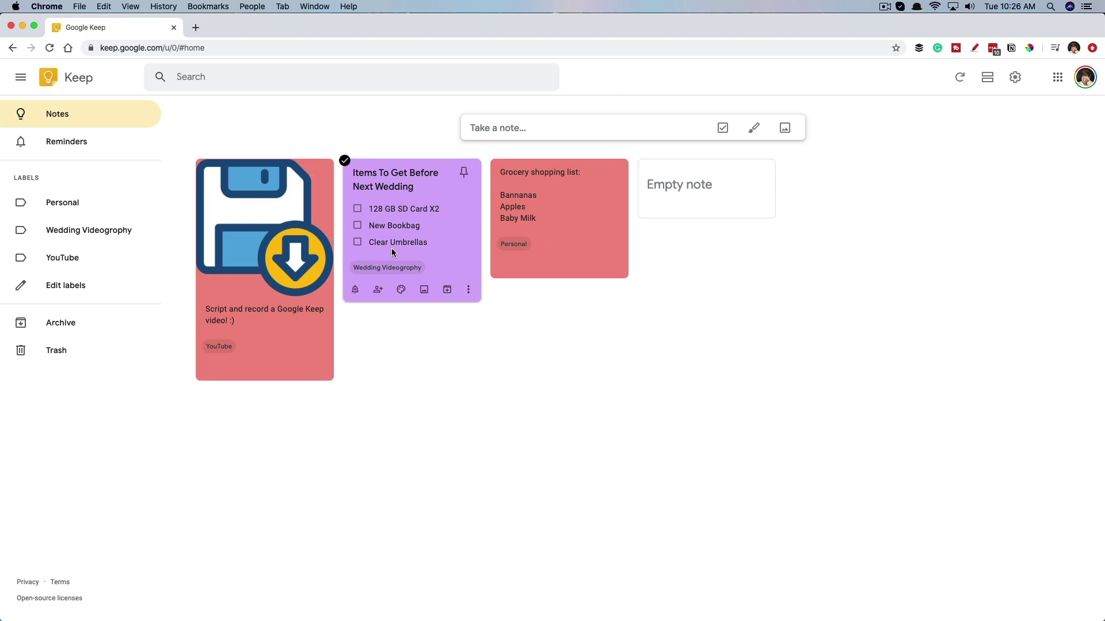
pyautogui.moveTo(306, 308)
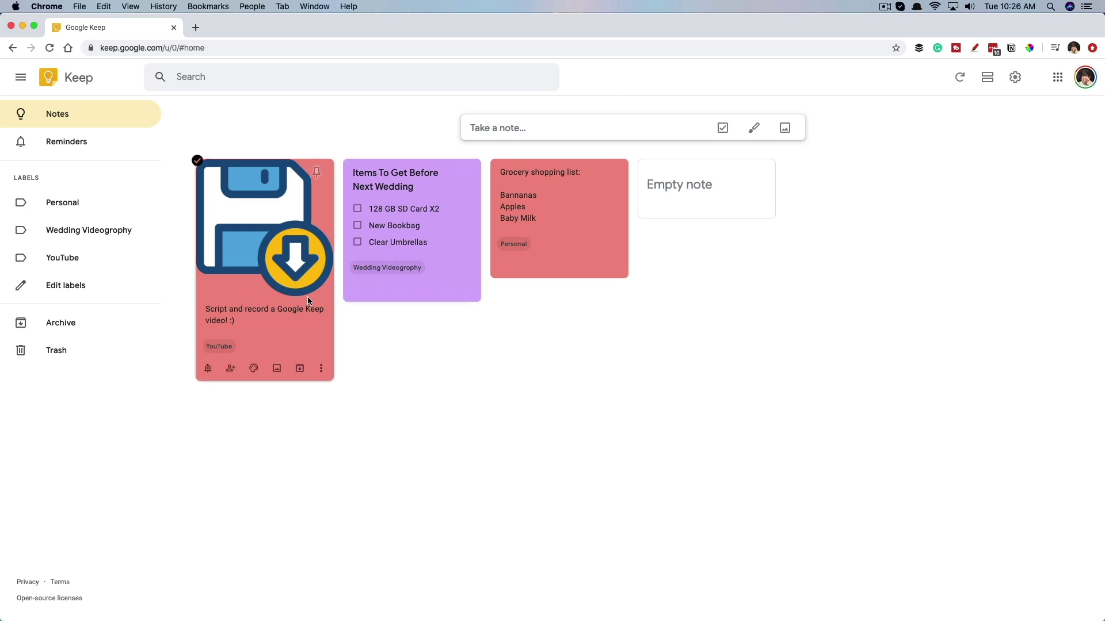
pyautogui.moveTo(436, 298)
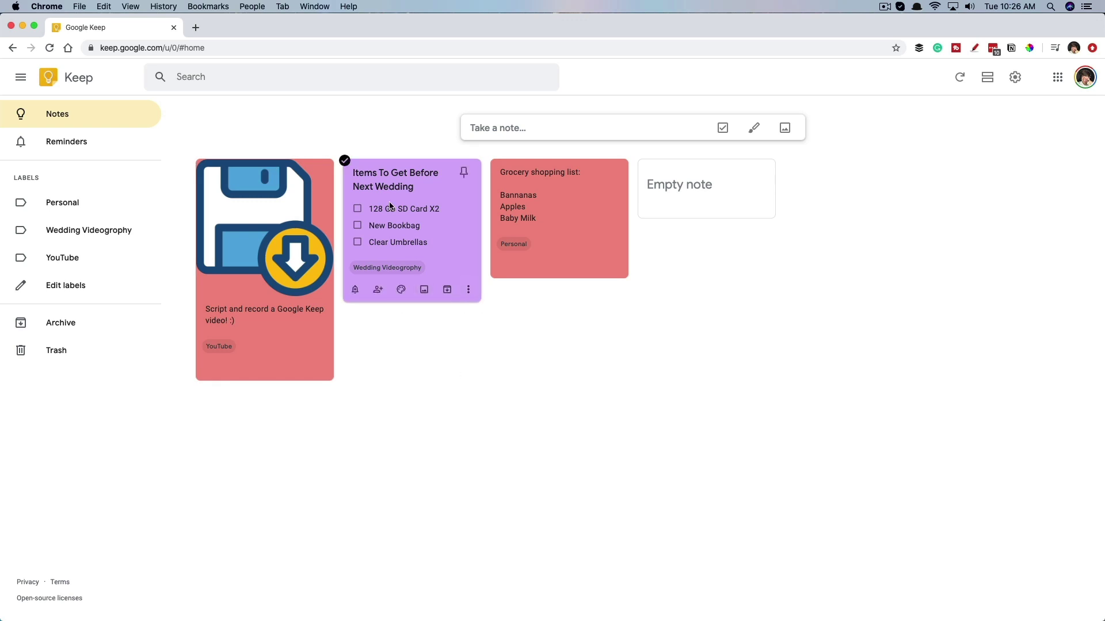
pyautogui.moveTo(332, 237)
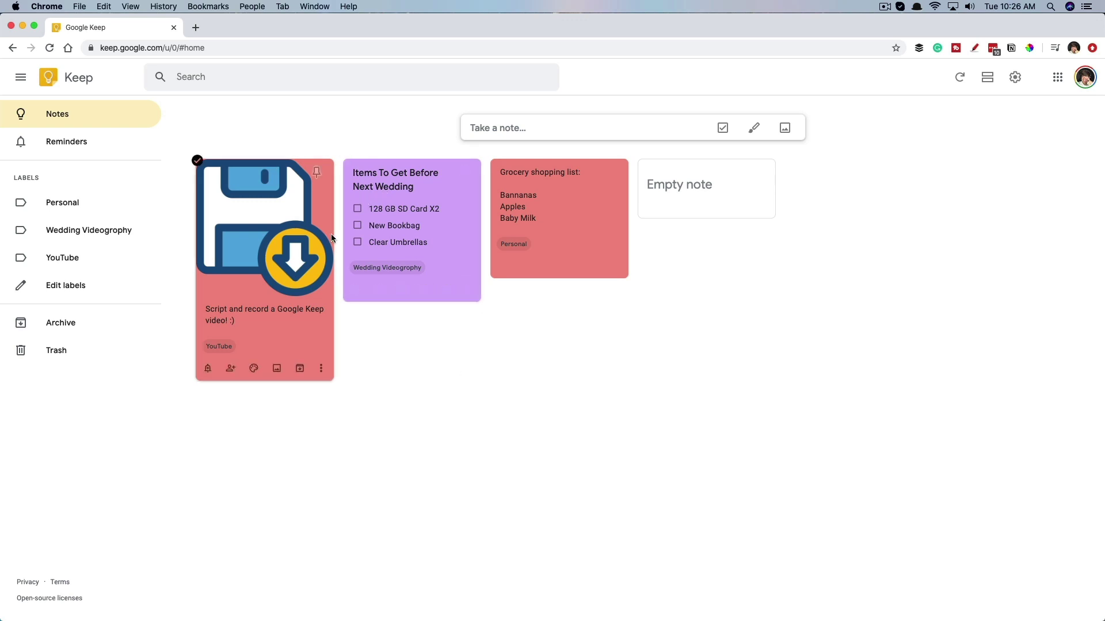
pyautogui.click(494, 127)
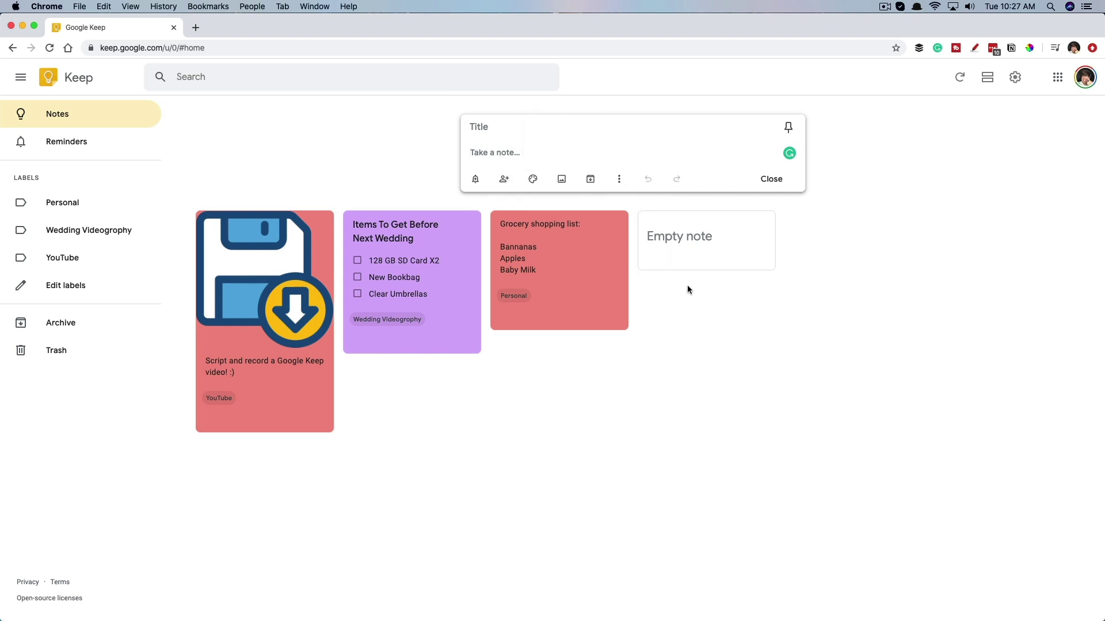
pyautogui.moveTo(669, 256)
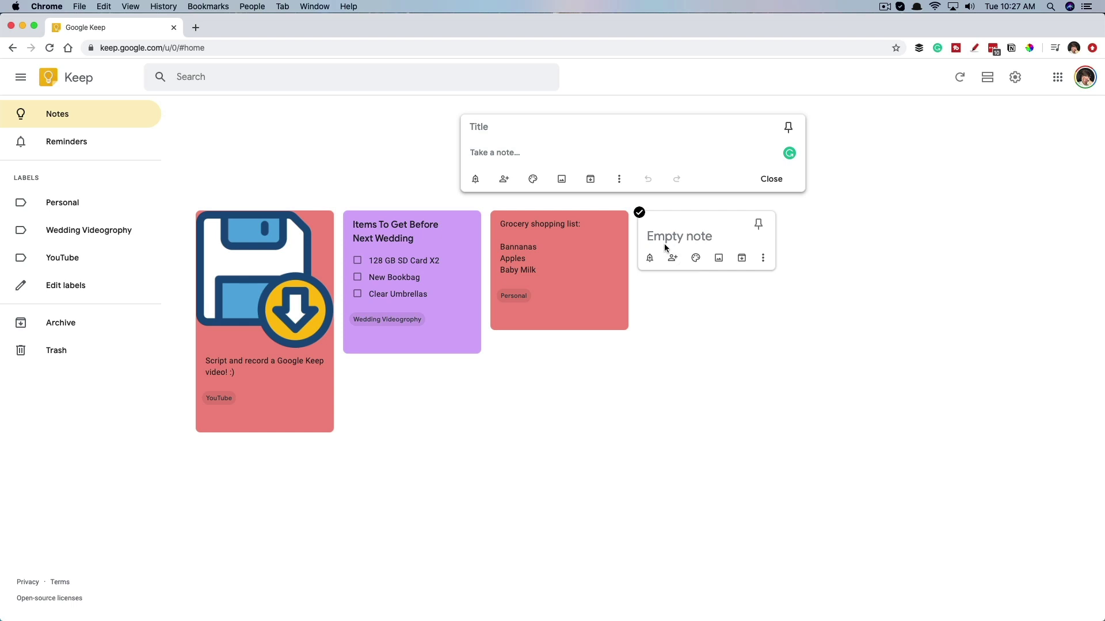
pyautogui.click(647, 244)
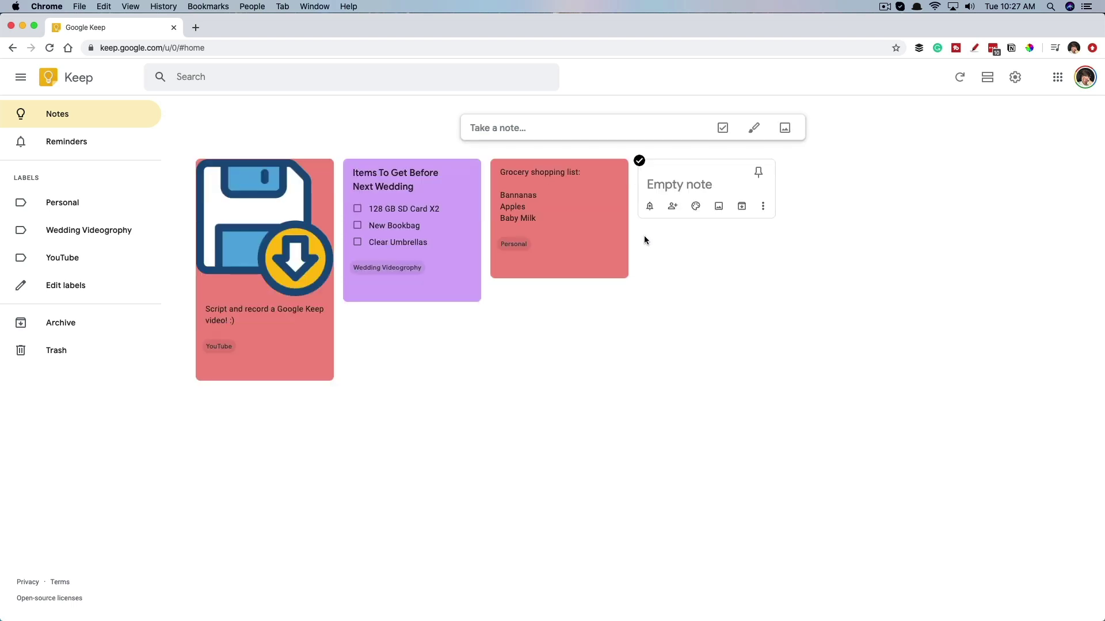
pyautogui.click(523, 131)
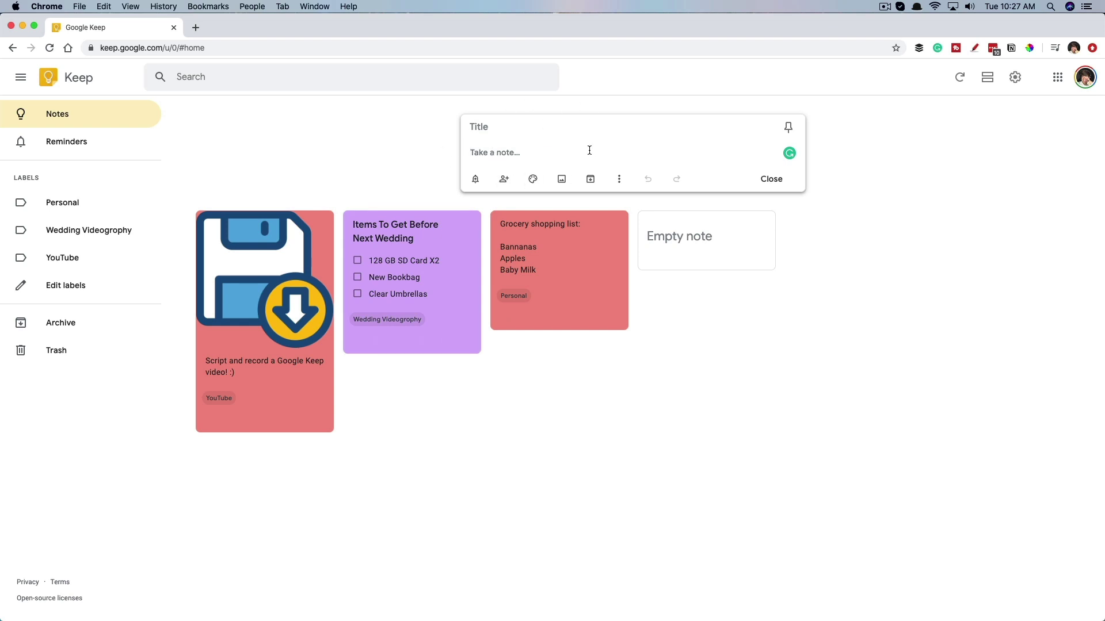
# Step: Write the note 'Create a new note.' and close the editor to save it
pyautogui.write('Create new note.')
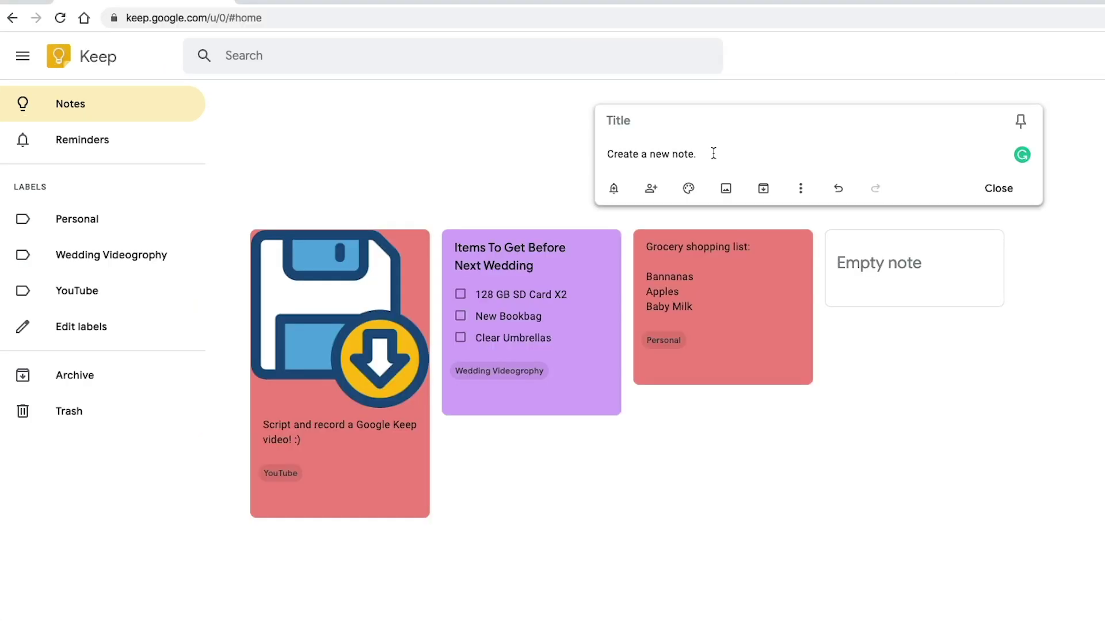
pyautogui.click(787, 384)
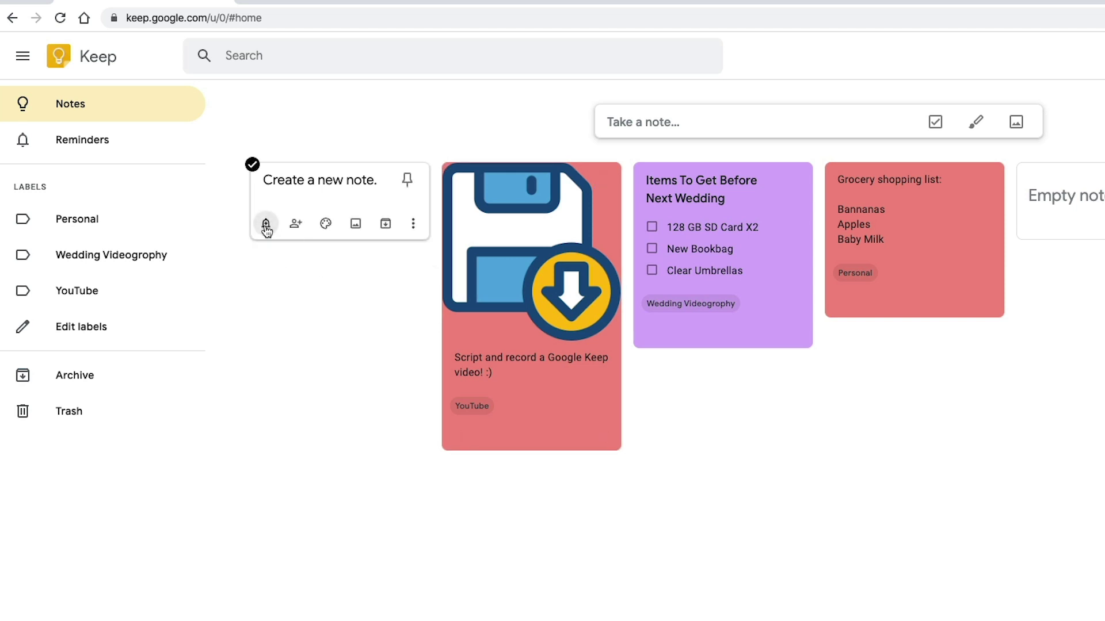
# Step: Add a place-based reminder to the note using the first suggested street address
pyautogui.click(266, 225)
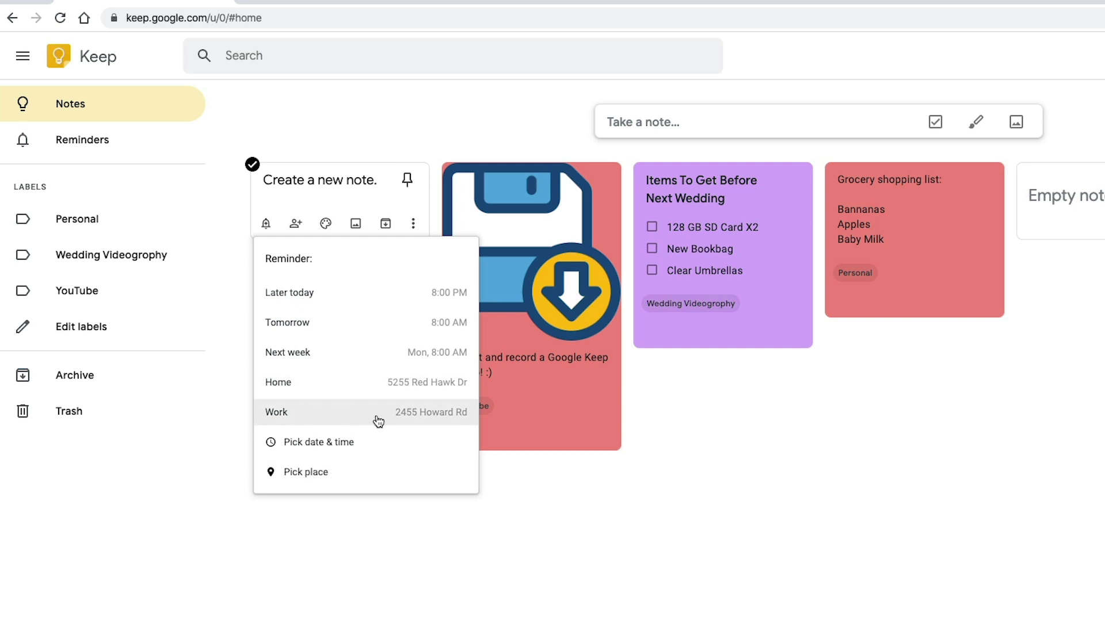
pyautogui.click(323, 470)
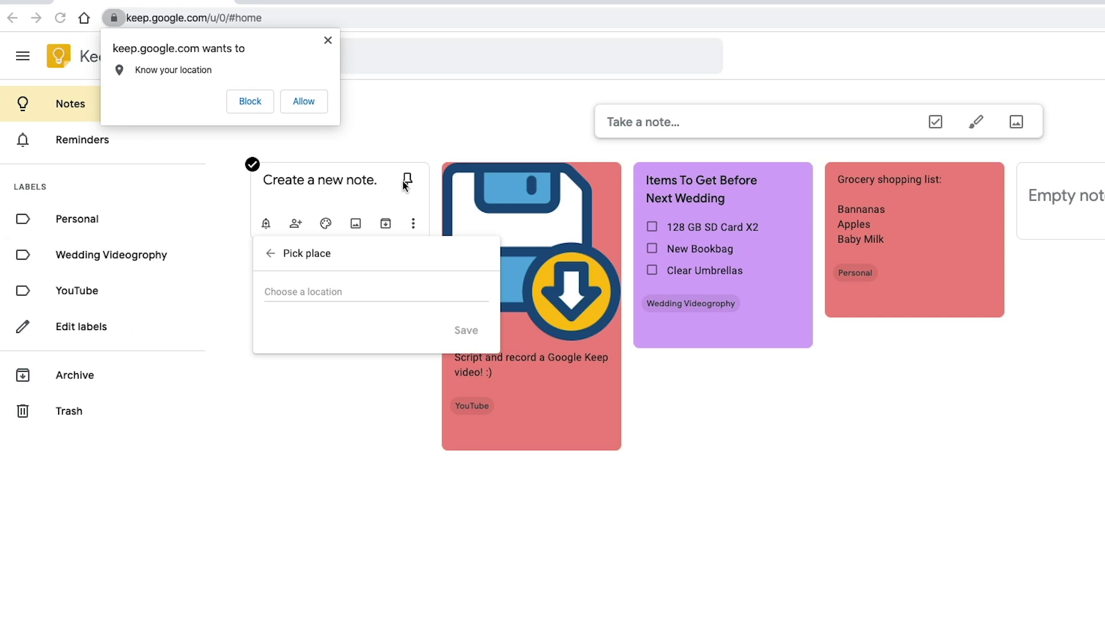
pyautogui.click(308, 102)
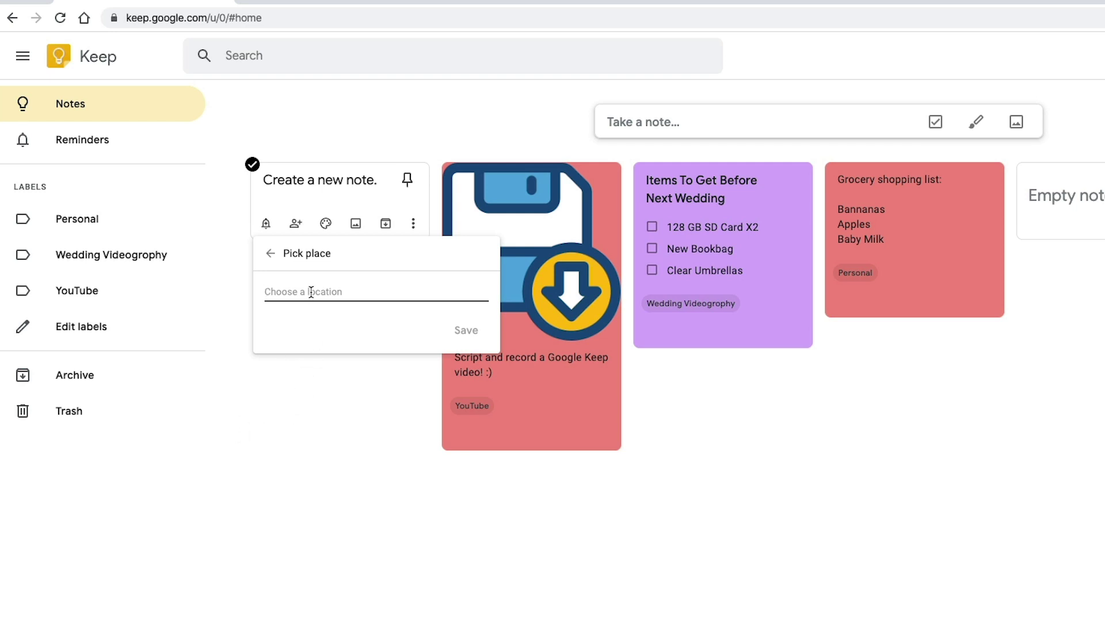
pyautogui.write('3599')
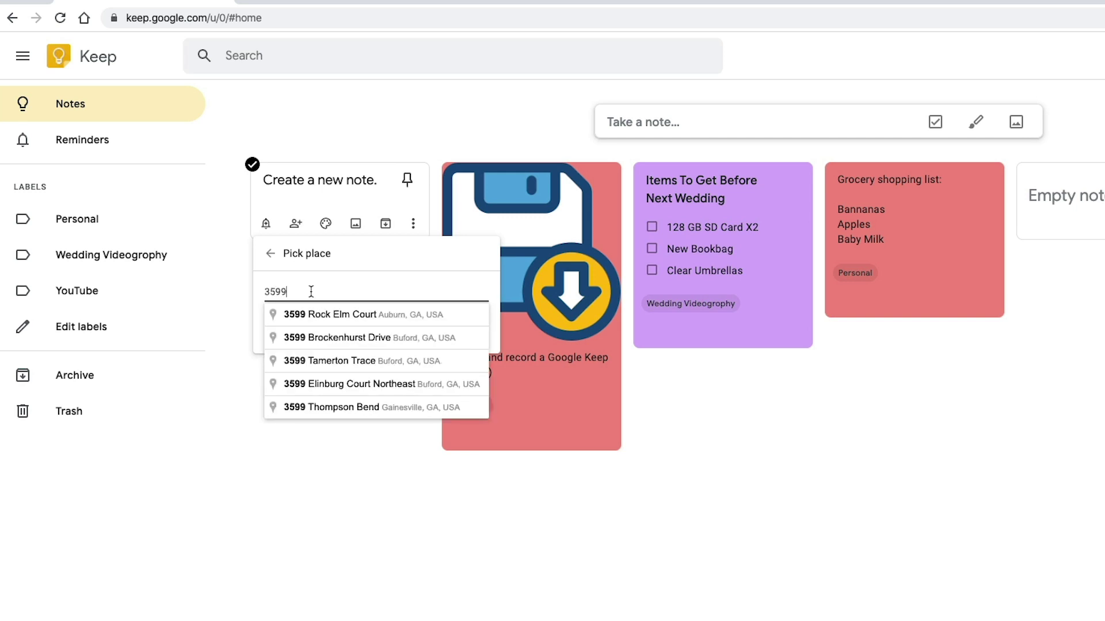
pyautogui.click(322, 315)
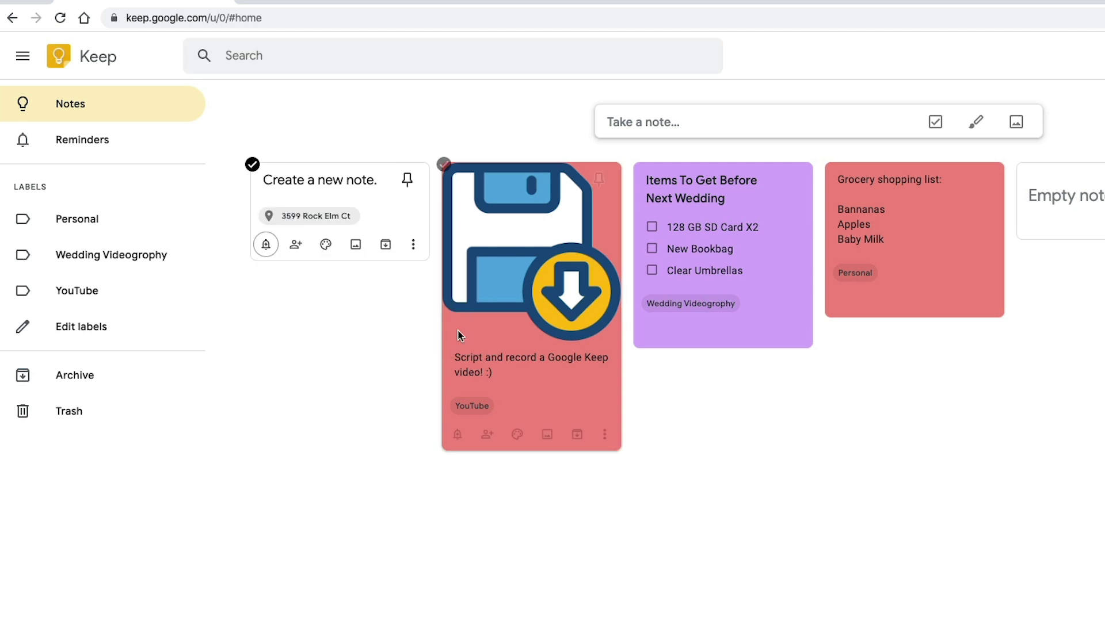
# Step: Add a contact found by name as the note's collaborator, save, and close the note
pyautogui.click(297, 244)
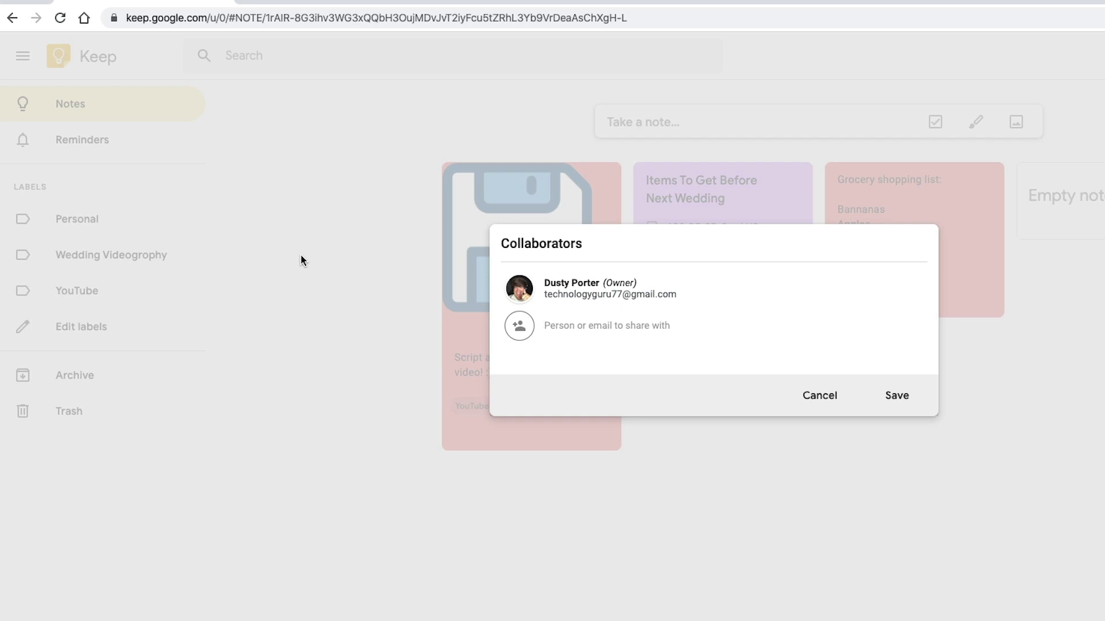
pyautogui.write('dusty')
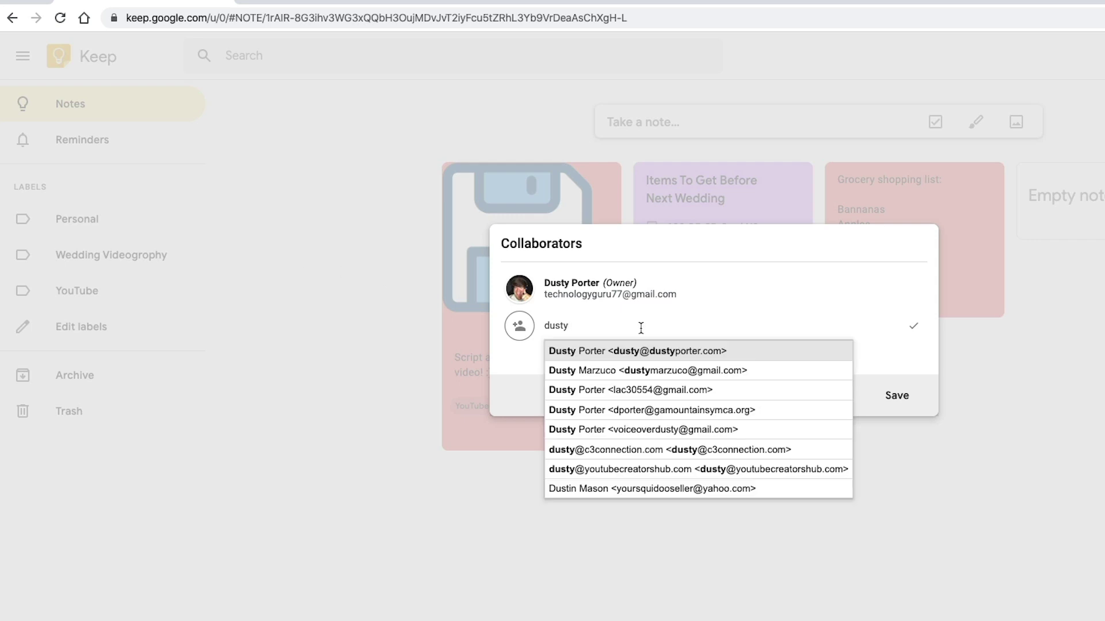
pyautogui.click(678, 350)
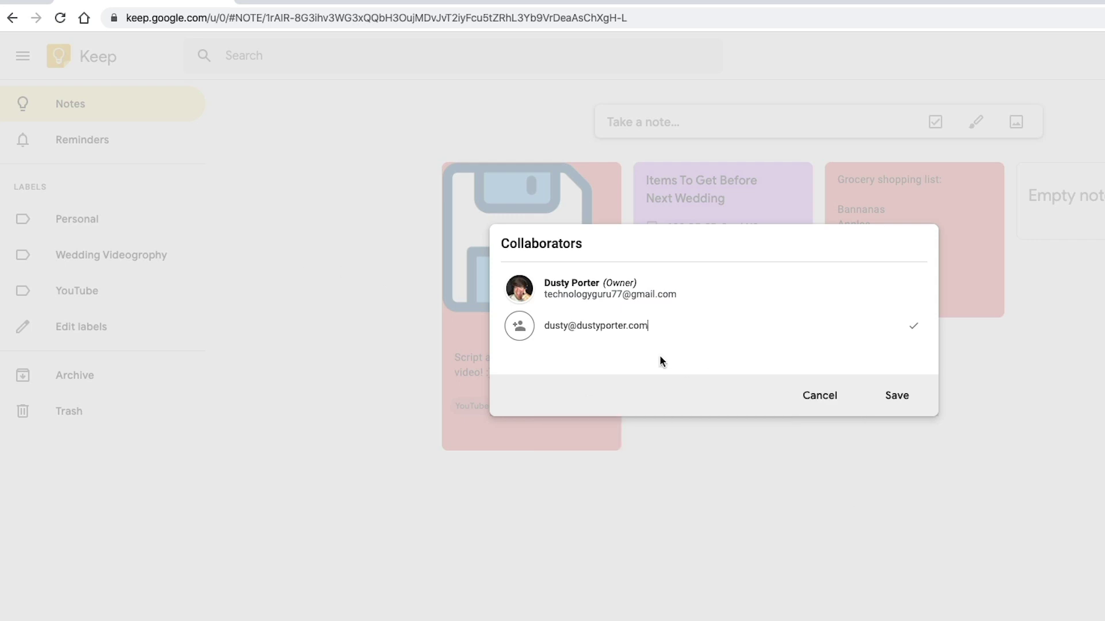
pyautogui.click(895, 396)
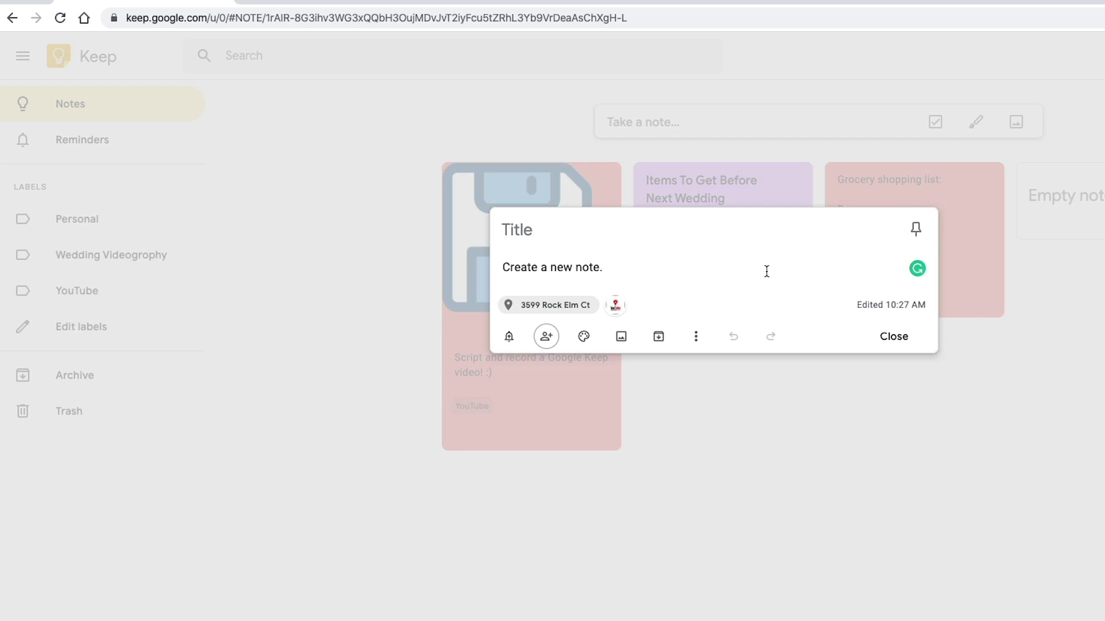
pyautogui.click(958, 391)
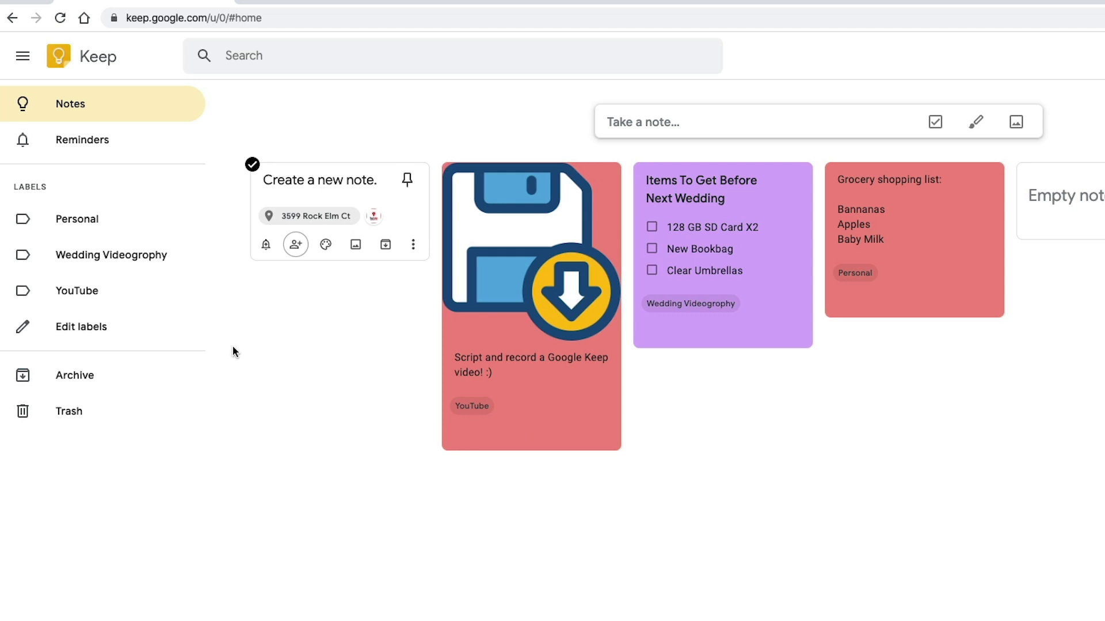
# Step: Change the note's background to the light teal colour swatch
pyautogui.click(326, 246)
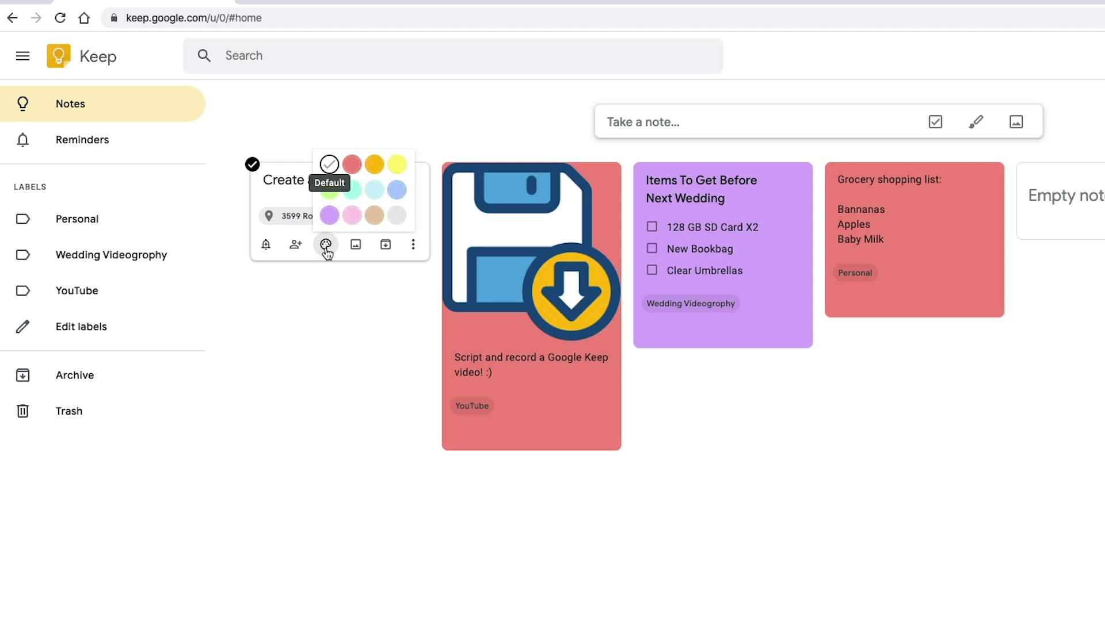
pyautogui.click(352, 191)
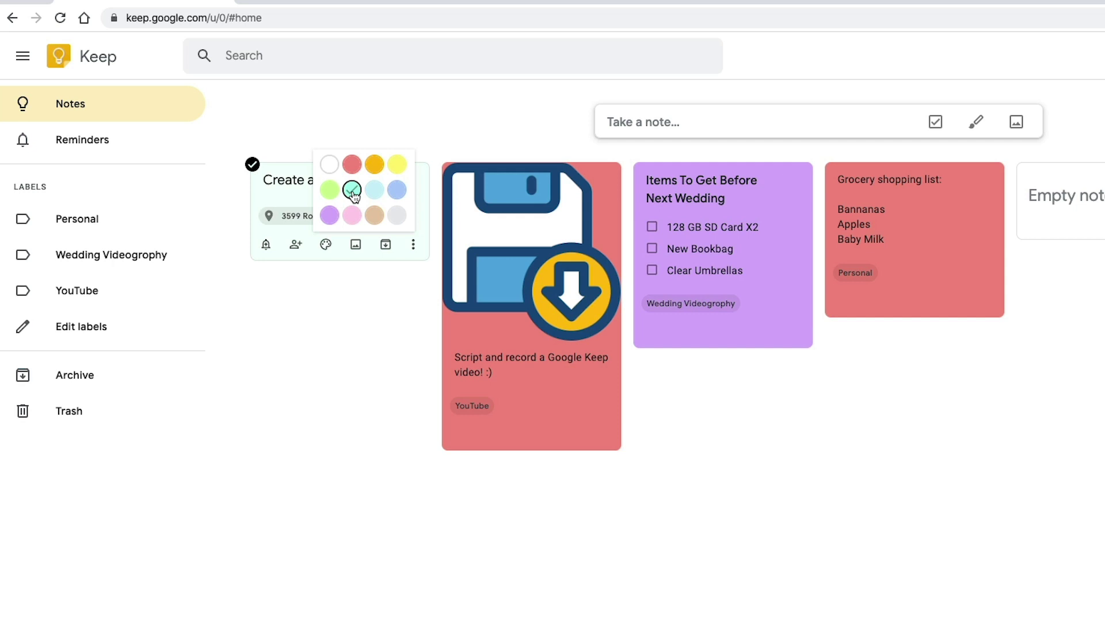
pyautogui.moveTo(329, 247)
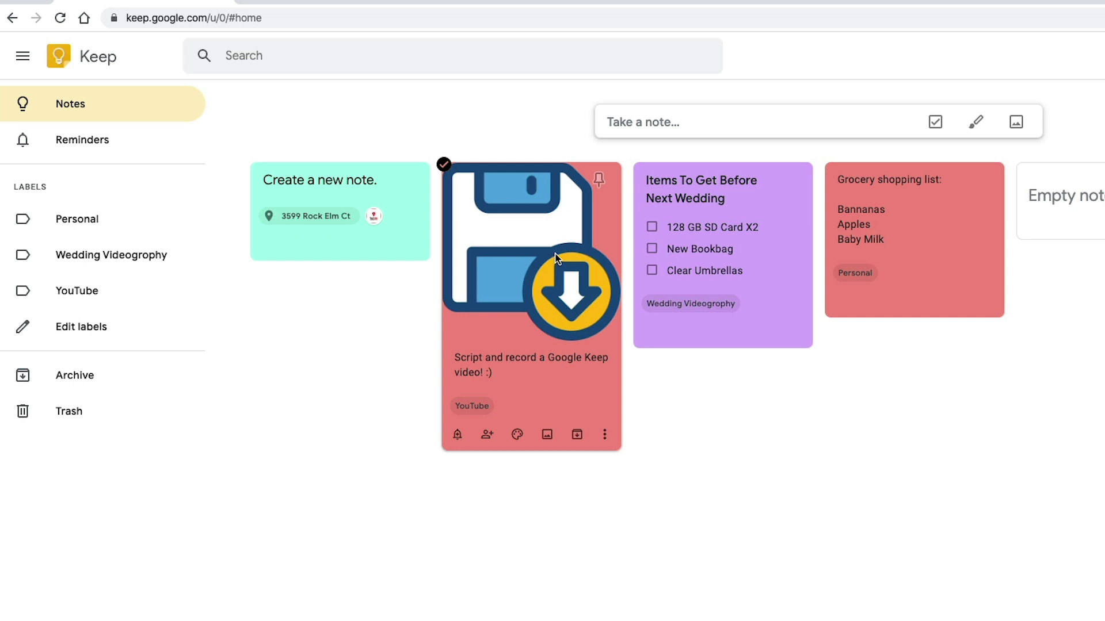
# Step: Insert save-save-file-pngrepo-com.png from the Completed Videos project folder into the note
pyautogui.click(356, 245)
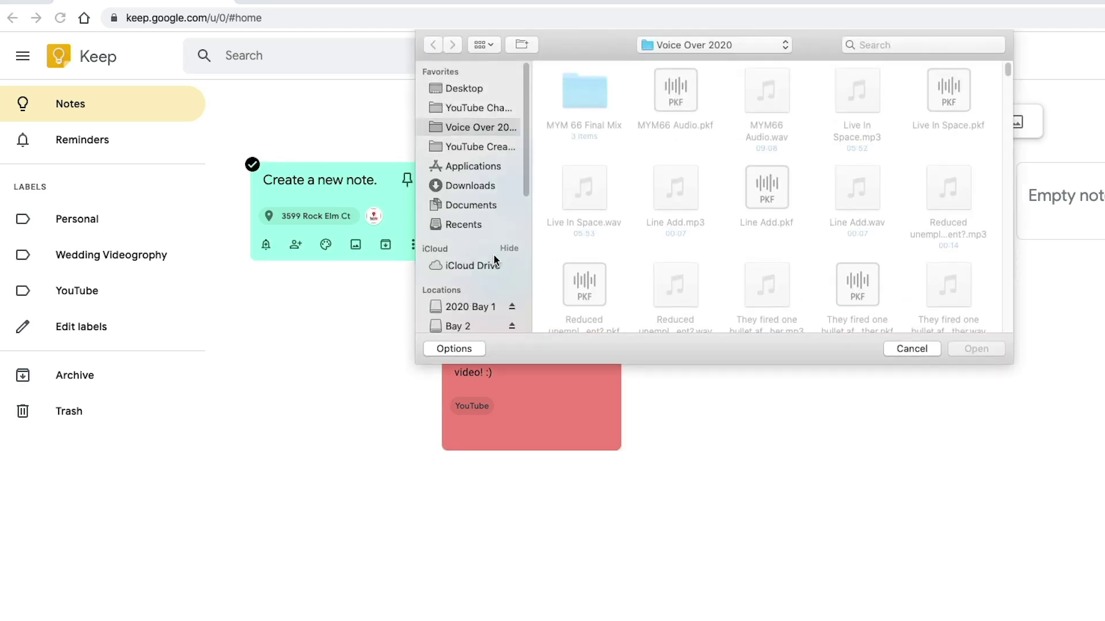
pyautogui.click(480, 146)
pyautogui.click(481, 108)
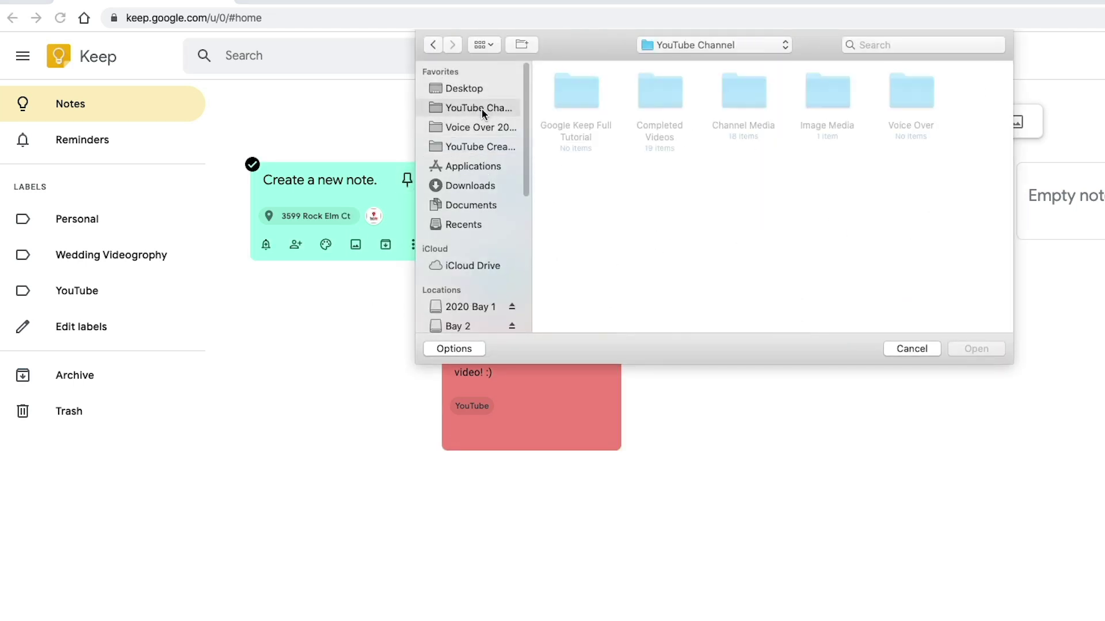
pyautogui.doubleClick(655, 104)
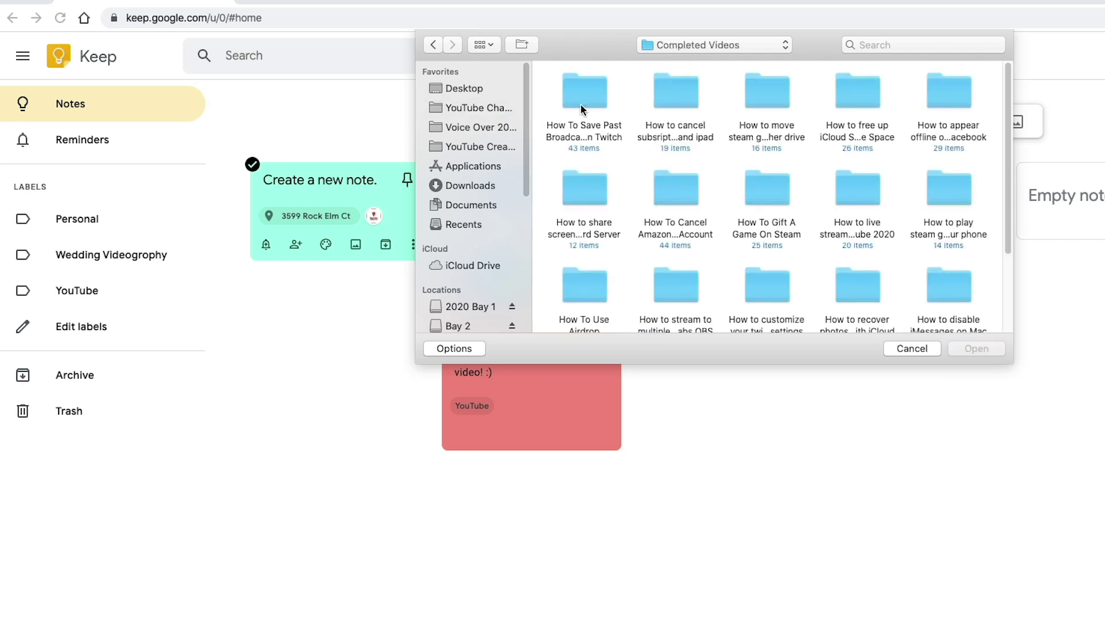
pyautogui.doubleClick(583, 89)
pyautogui.scroll(-3, 805, 213)
pyautogui.scroll(-10, 805, 213)
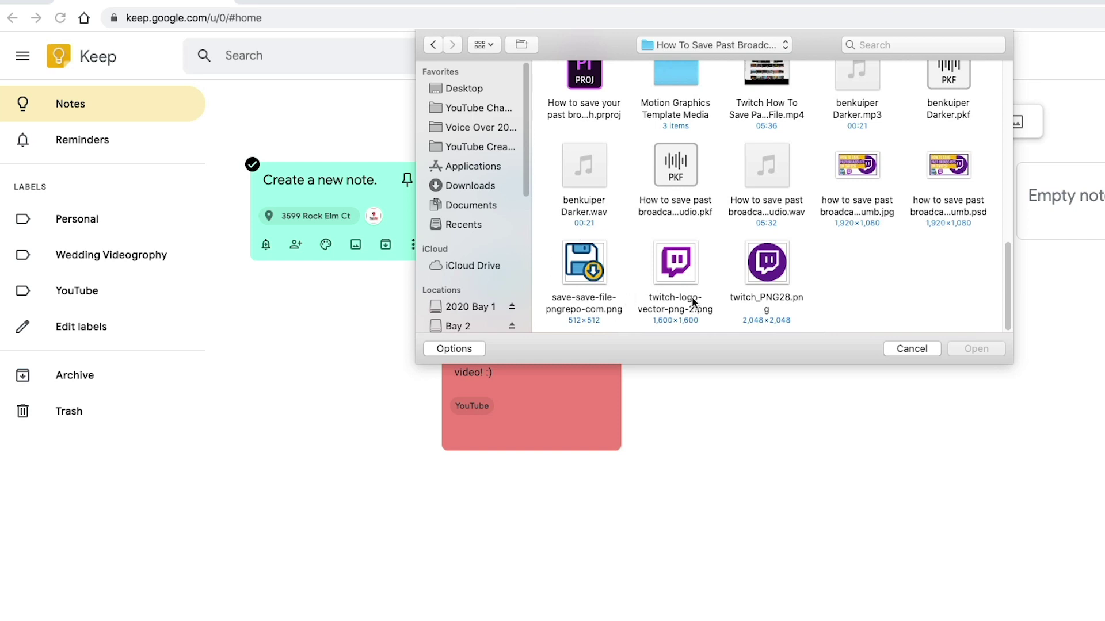
pyautogui.click(608, 304)
pyautogui.click(991, 351)
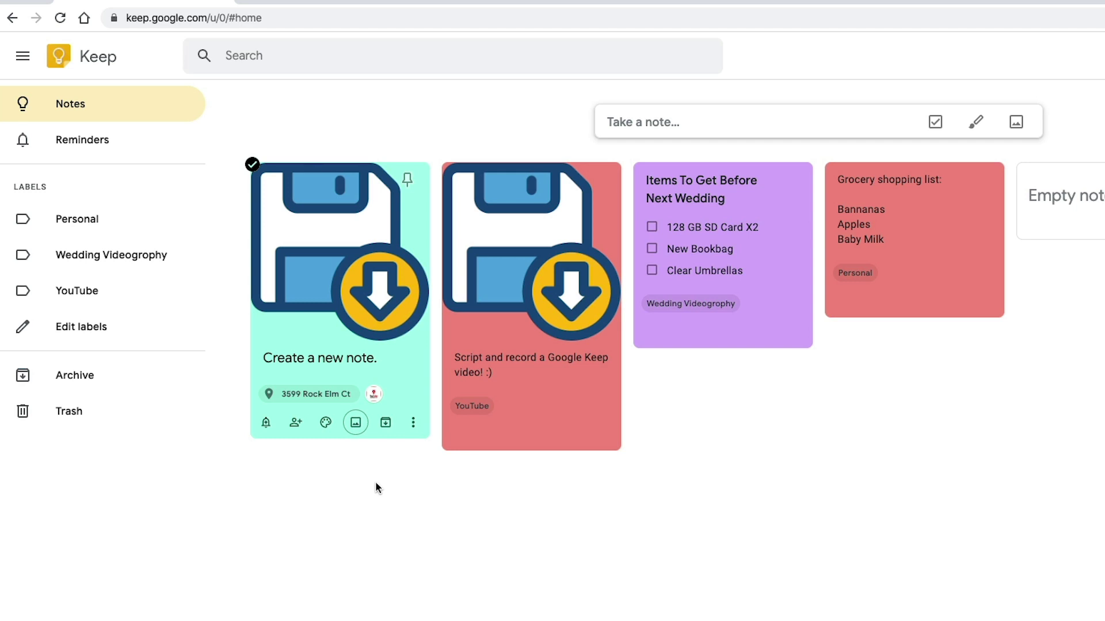
# Step: Archive the 'Create a new note.' card, view the Archive, and return to Notes
pyautogui.click(385, 424)
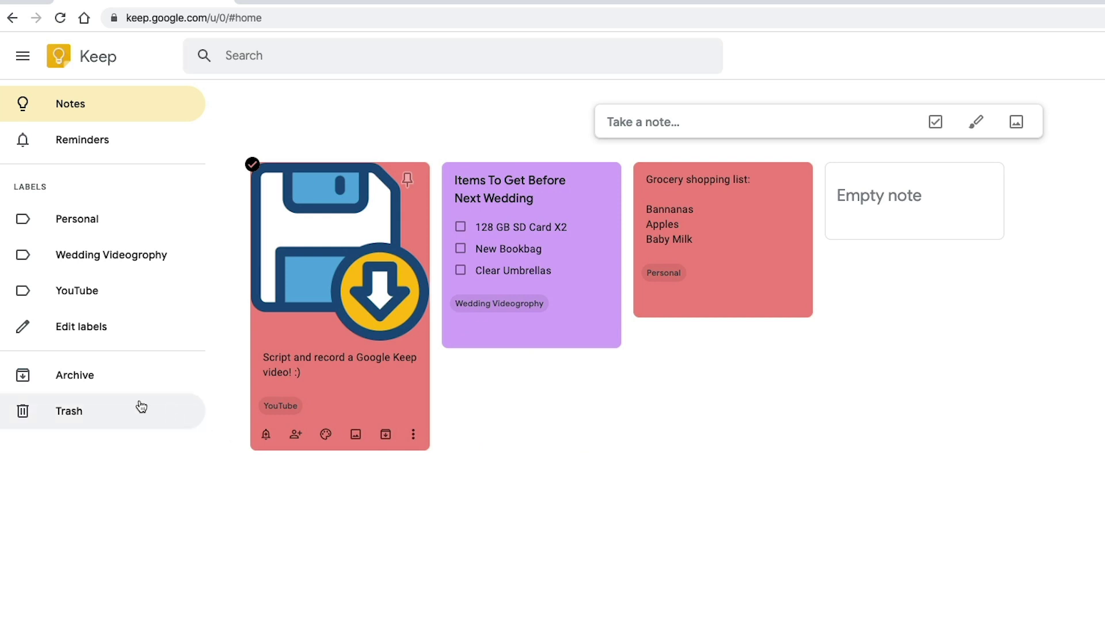
pyautogui.click(90, 369)
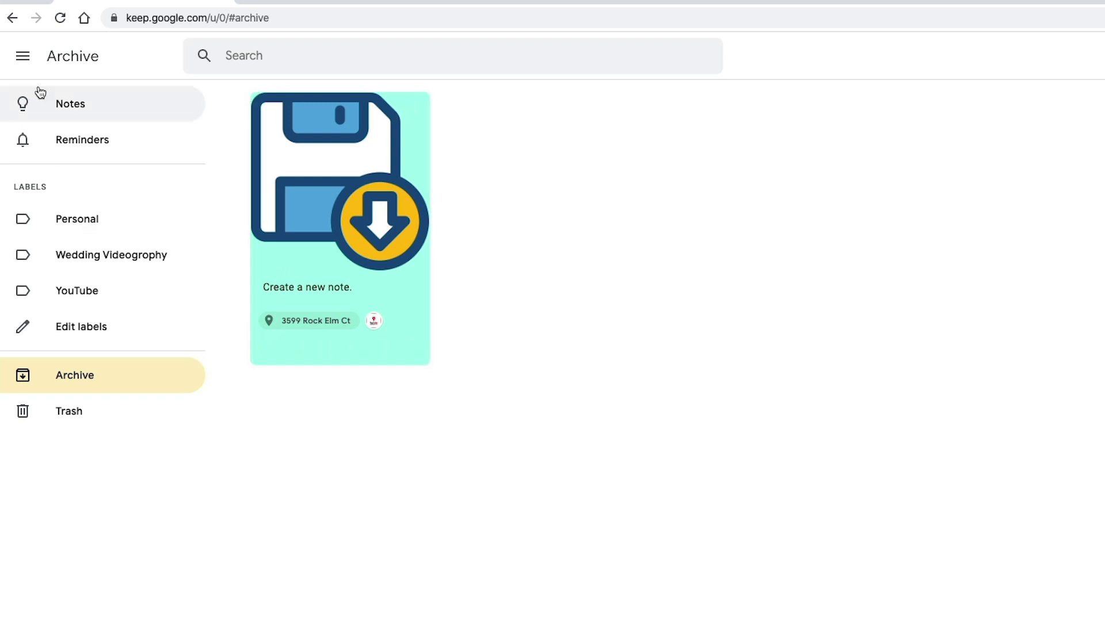
pyautogui.click(81, 106)
# Step: Create a note 'New note to delete.', delete it, and view it in the Trash
pyautogui.click(671, 126)
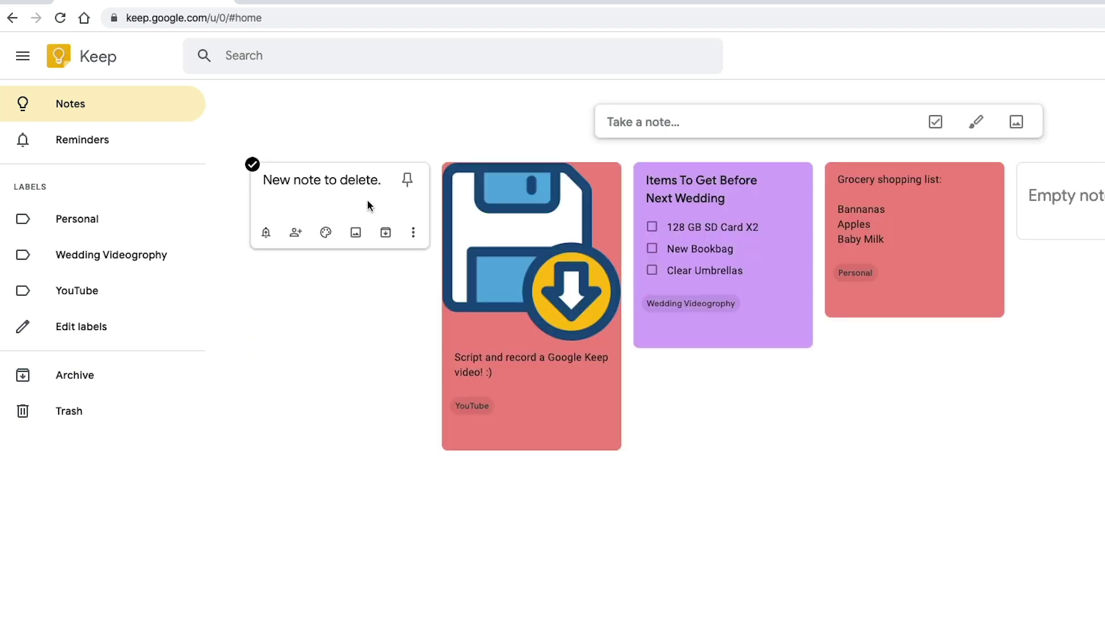
pyautogui.click(413, 233)
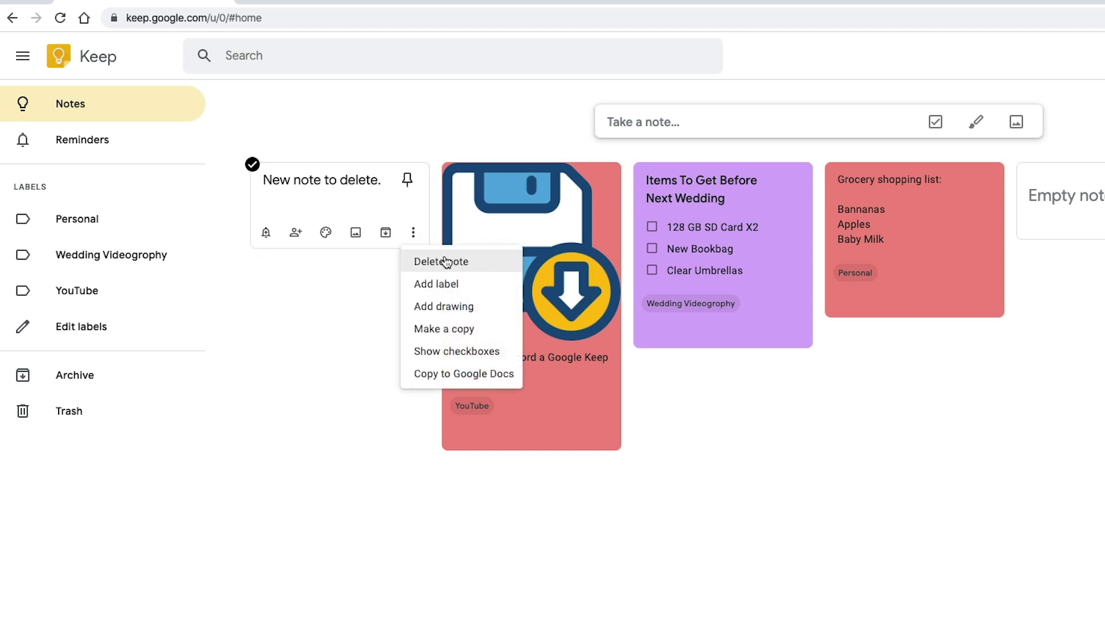
pyautogui.click(455, 267)
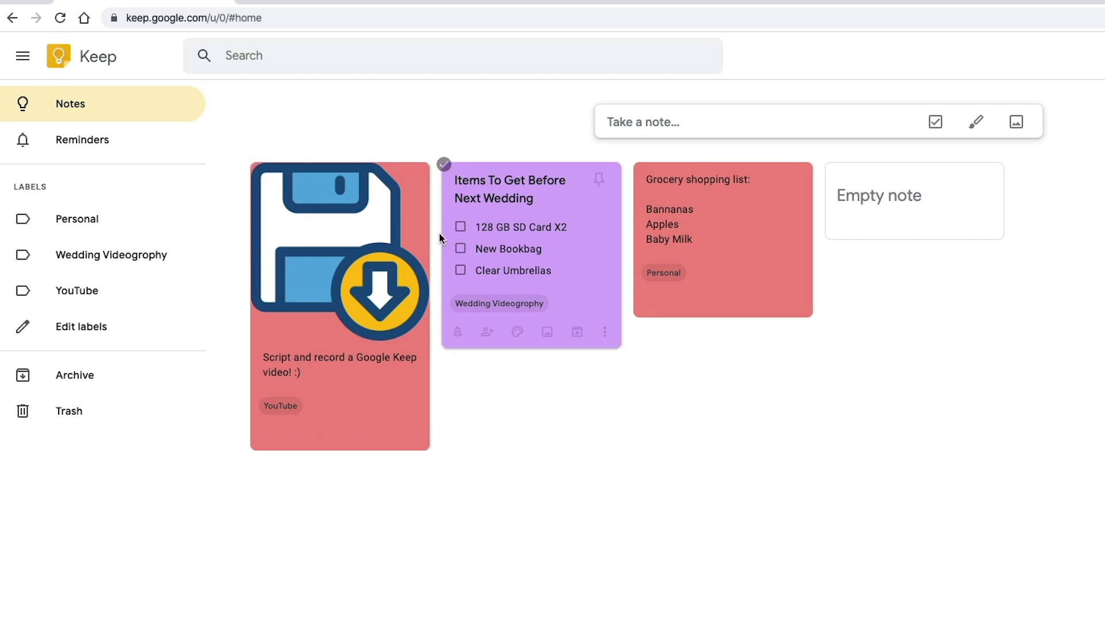
pyautogui.click(95, 412)
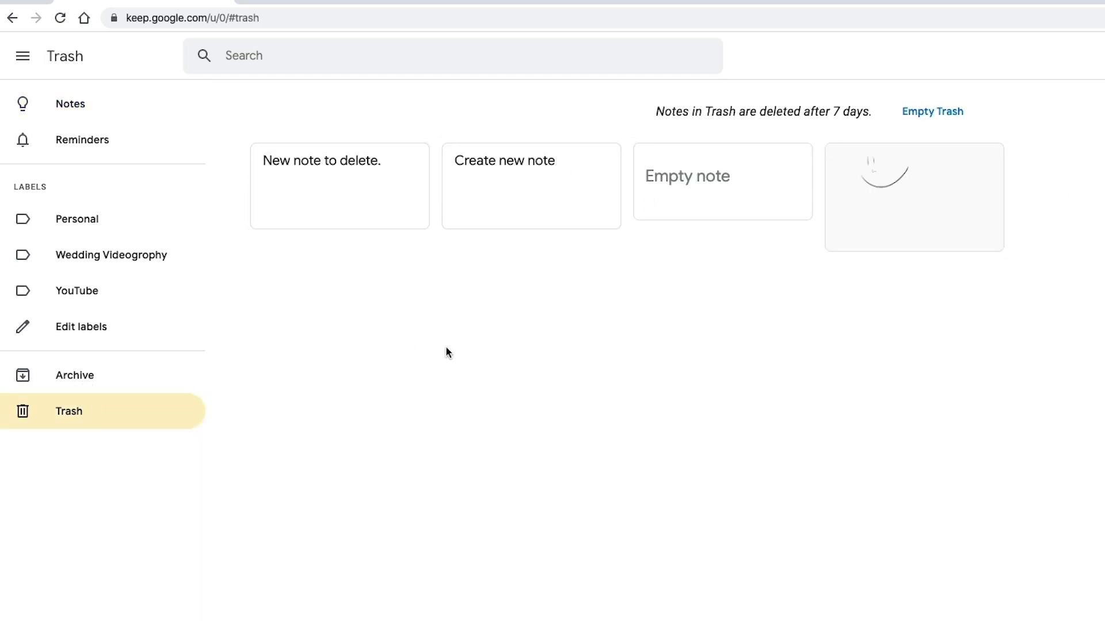
# Step: Empty the Trash permanently and unarchive the 'Create a new note.' note back to Notes
pyautogui.click(936, 114)
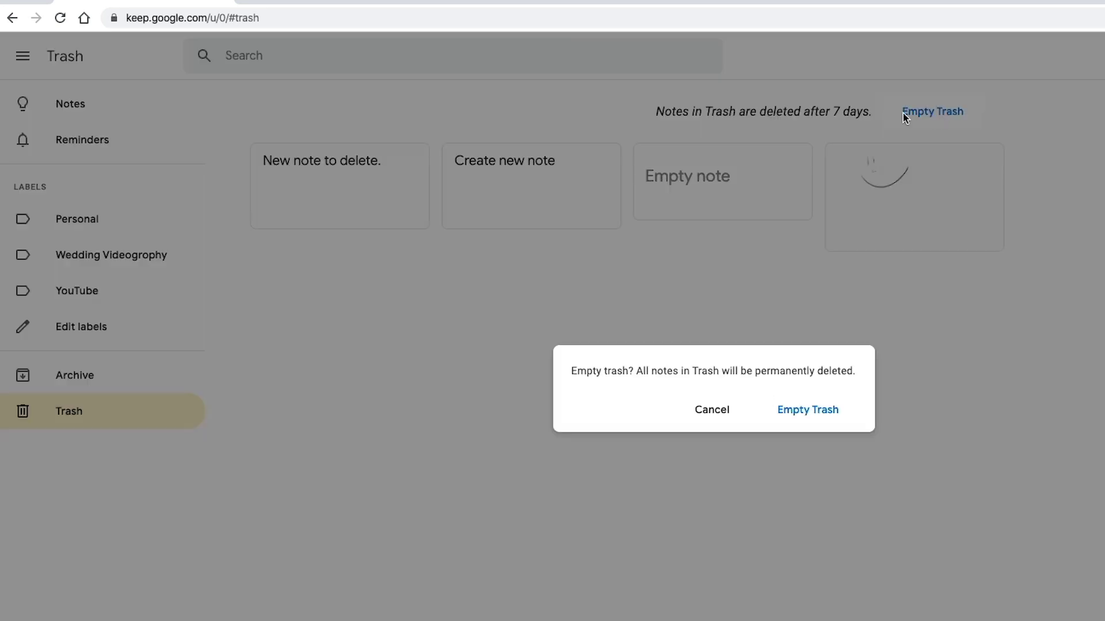
pyautogui.click(782, 403)
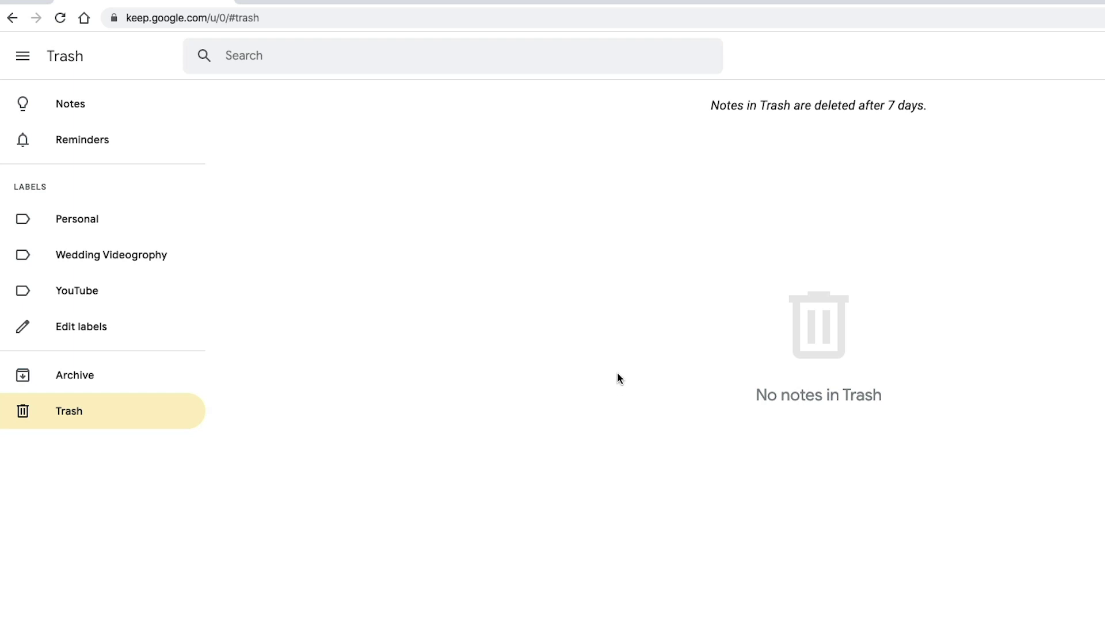
pyautogui.click(68, 386)
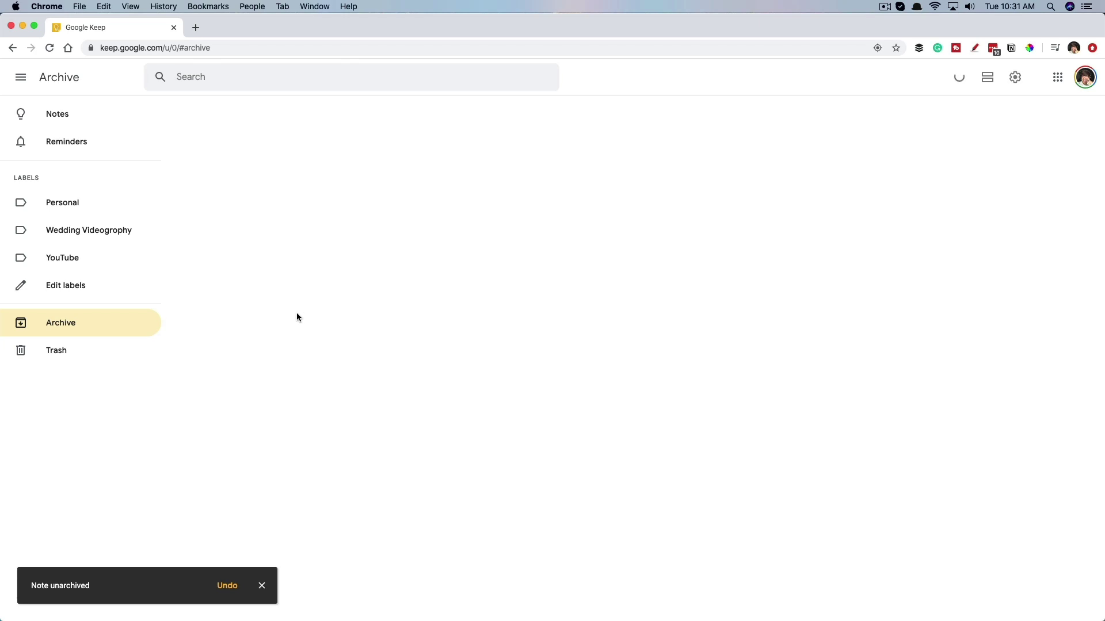
pyautogui.click(86, 115)
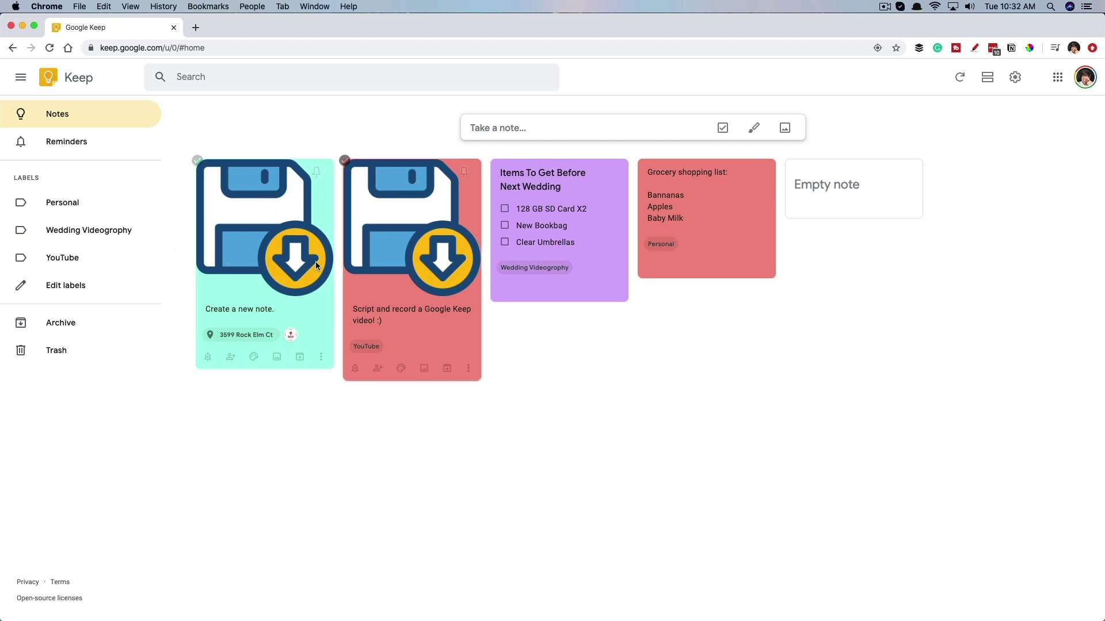
# Step: Create a new label 'tutorial' and apply it to the 'Create a new note.' note
pyautogui.click(322, 361)
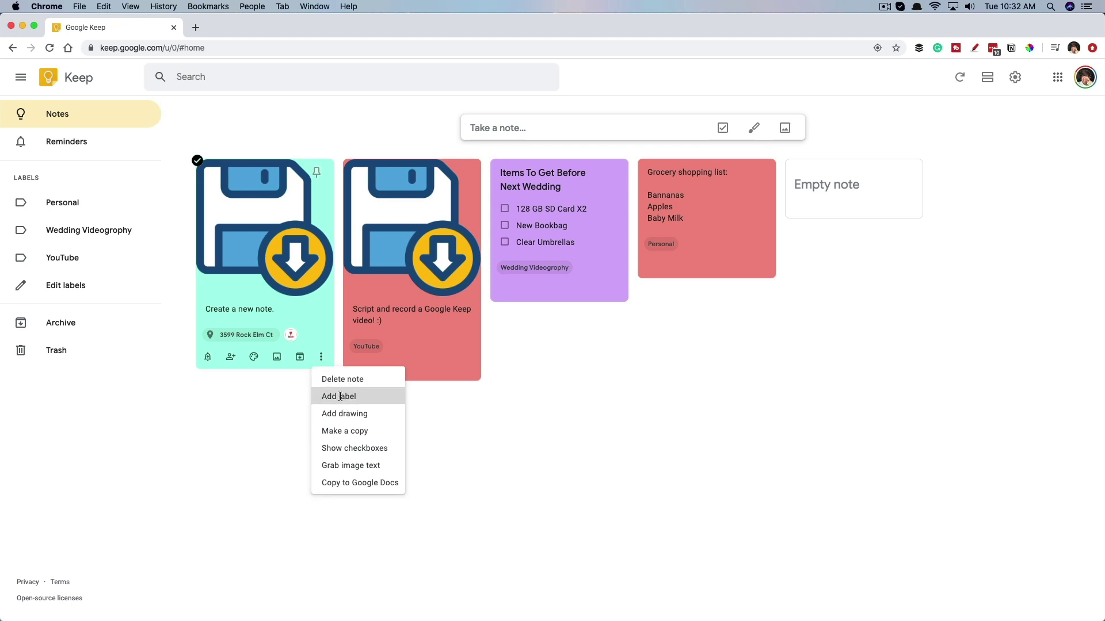
pyautogui.click(343, 396)
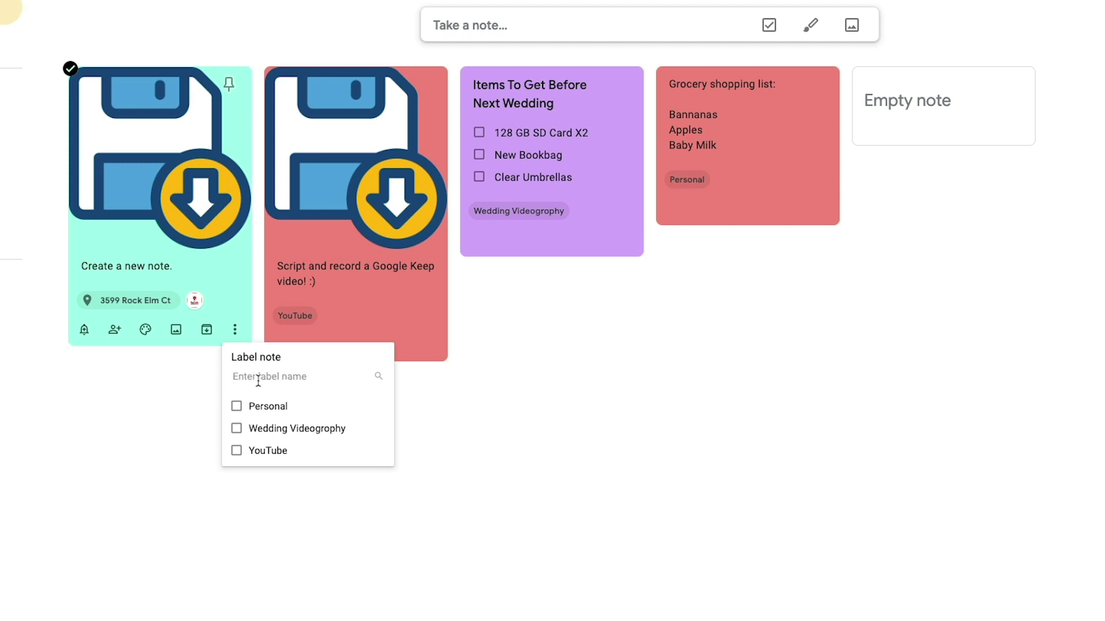
pyautogui.write('tu')
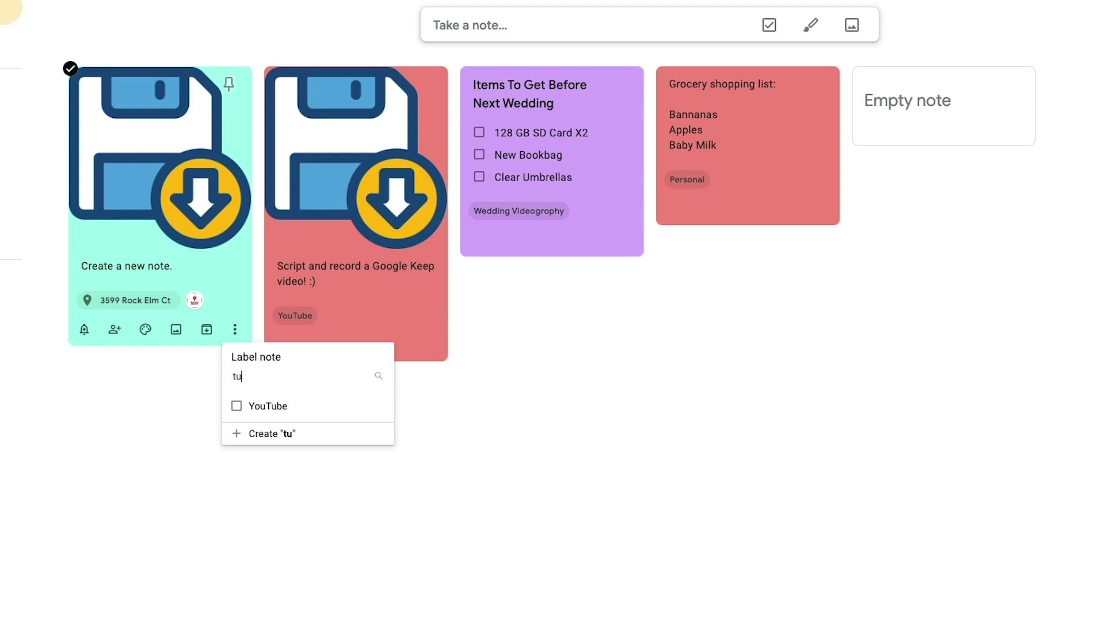
pyautogui.write('torial')
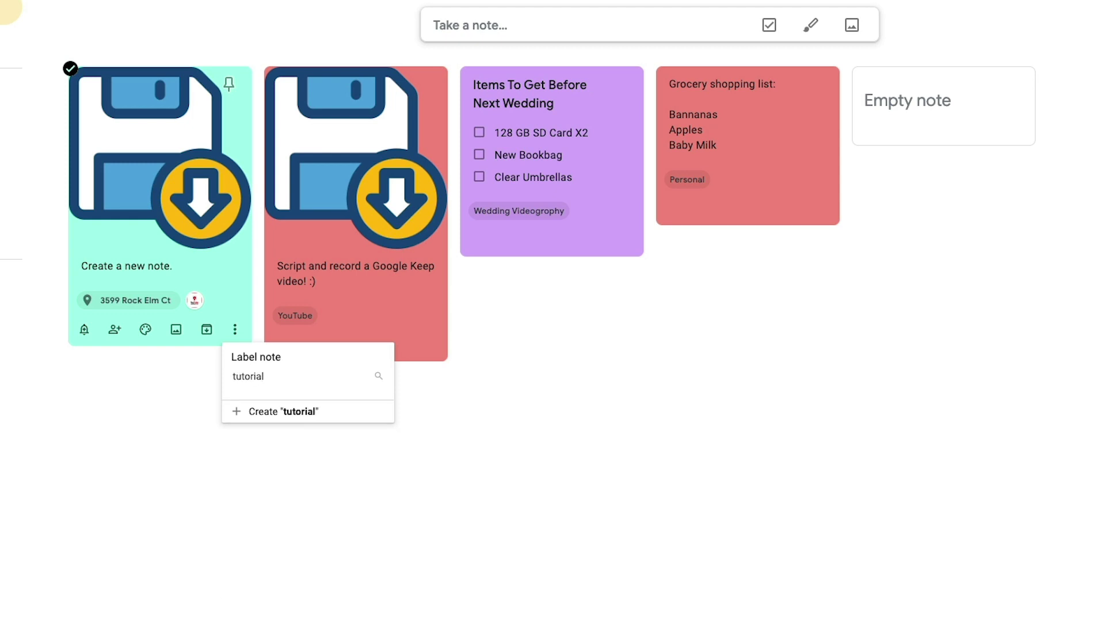
pyautogui.click(300, 414)
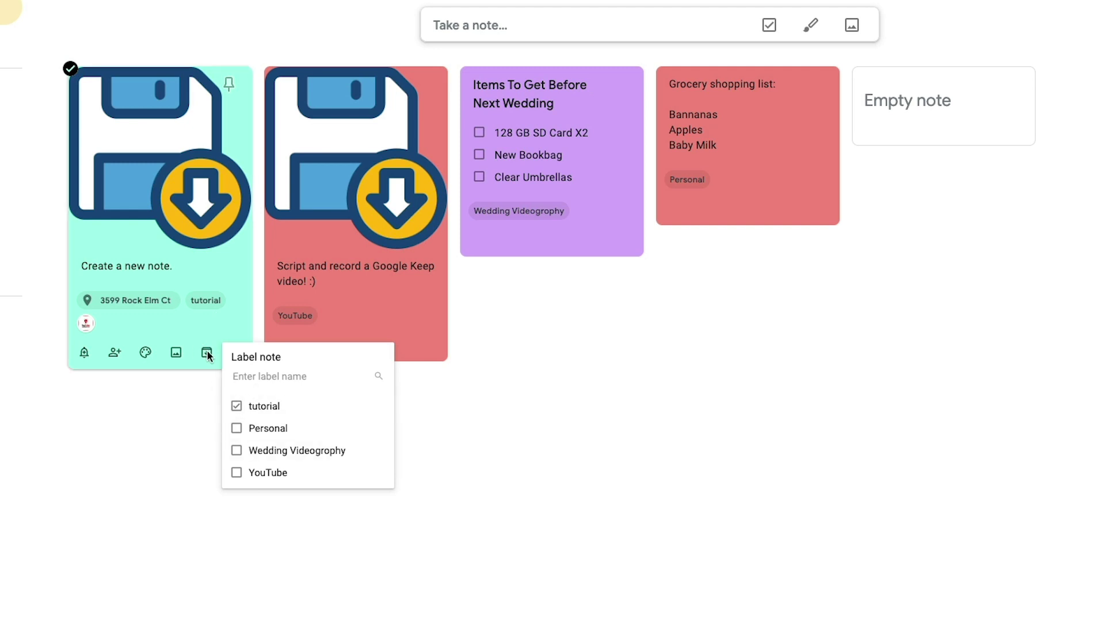
pyautogui.click(190, 462)
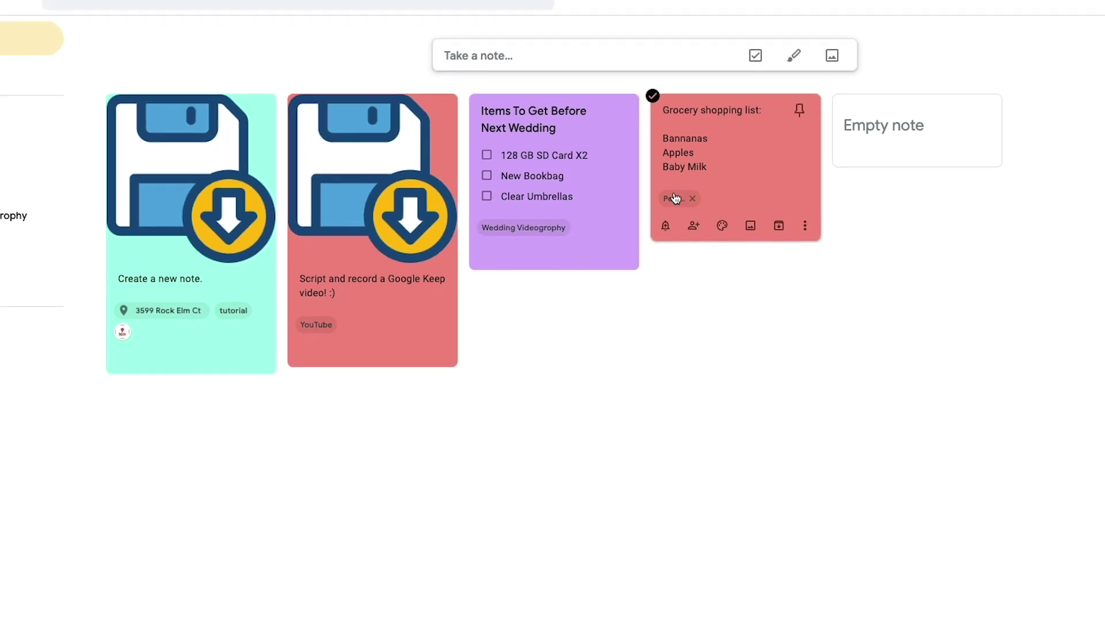
pyautogui.moveTo(144, 353)
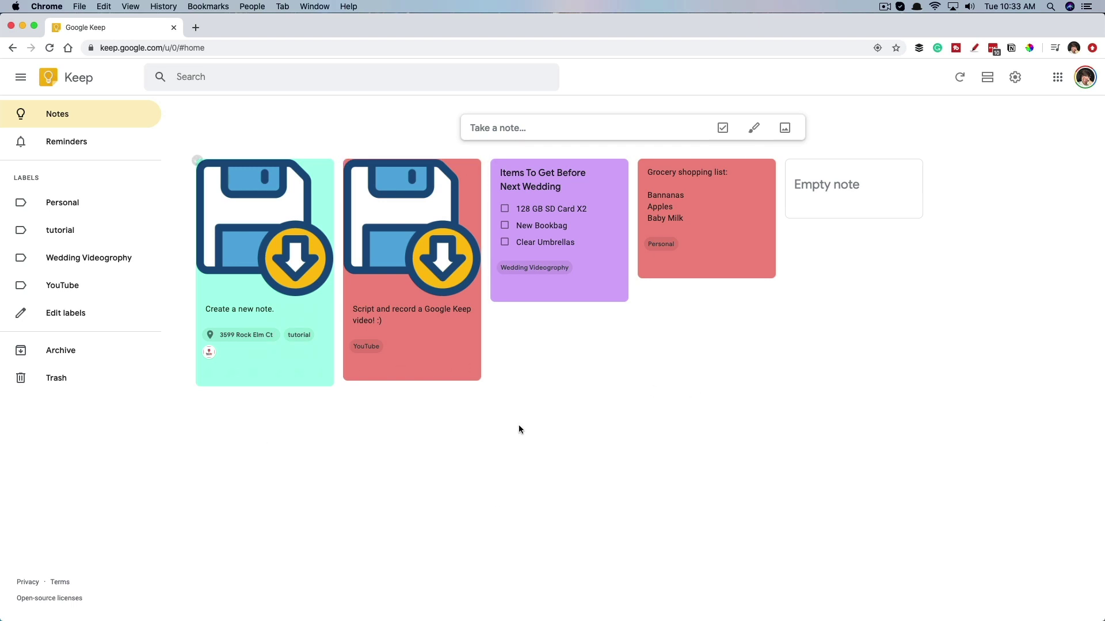
# Step: Draw a smiley face on the note with the drawing pen, then close the note
pyautogui.click(321, 375)
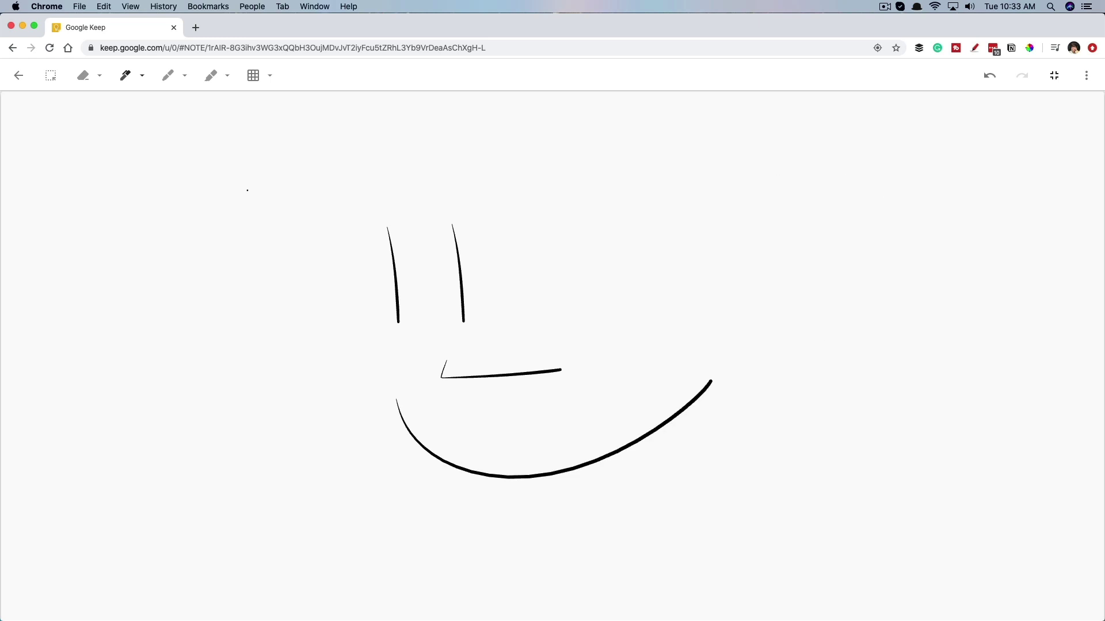
pyautogui.click(18, 76)
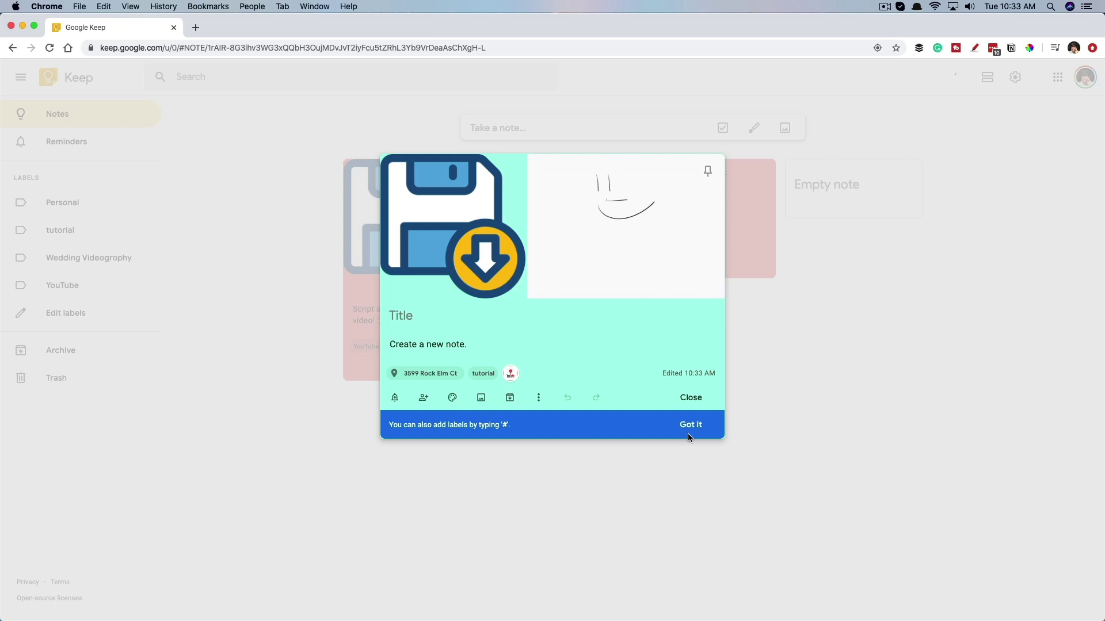
pyautogui.click(690, 397)
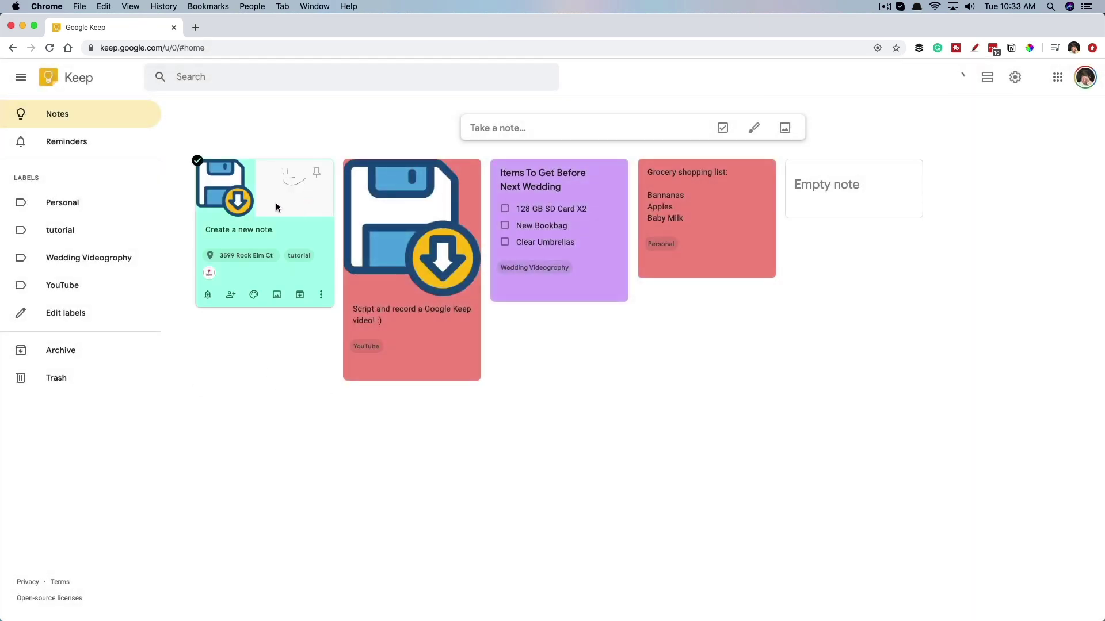
# Step: Make a copy of the 'Create a new note.' card with its smiley drawing
pyautogui.click(321, 294)
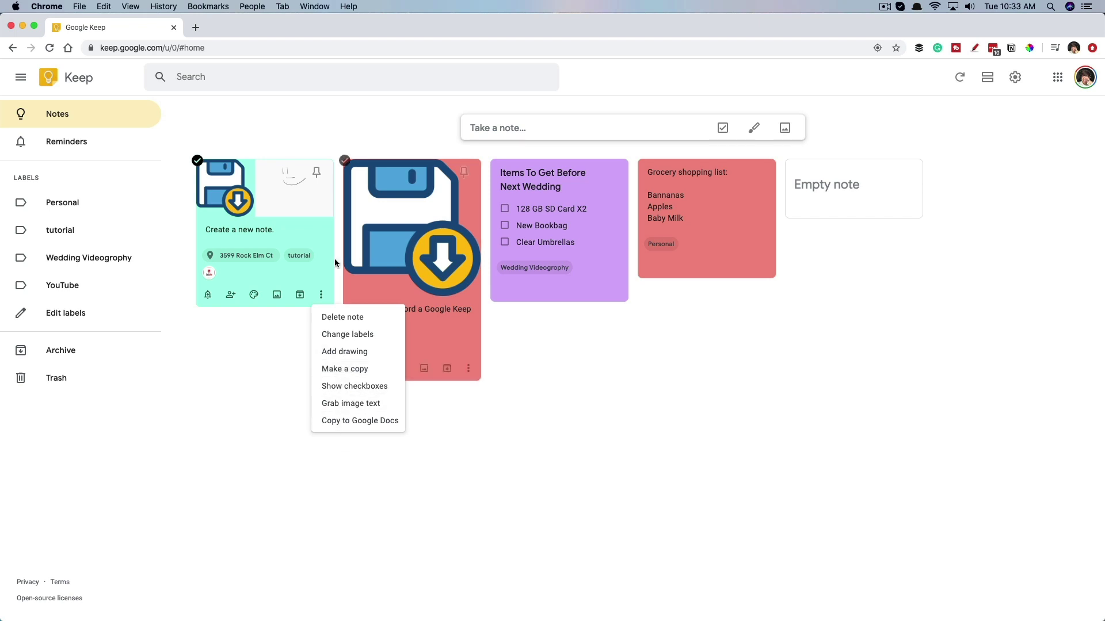
pyautogui.click(338, 367)
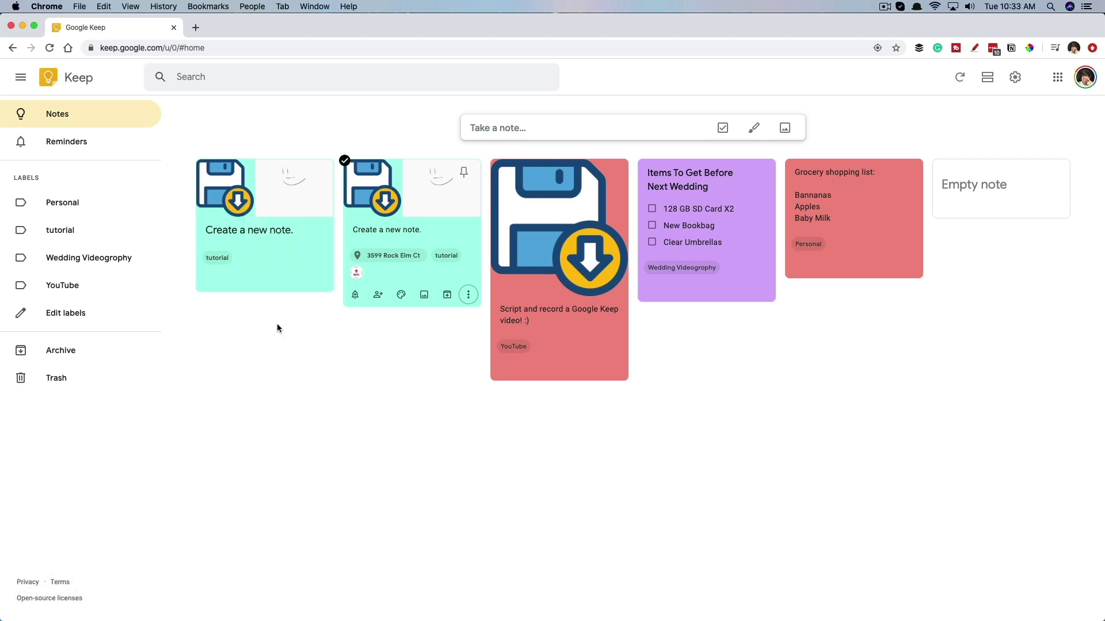
# Step: Show checkboxes on the copied note and the Grocery list, leaving every item unticked
pyautogui.click(321, 279)
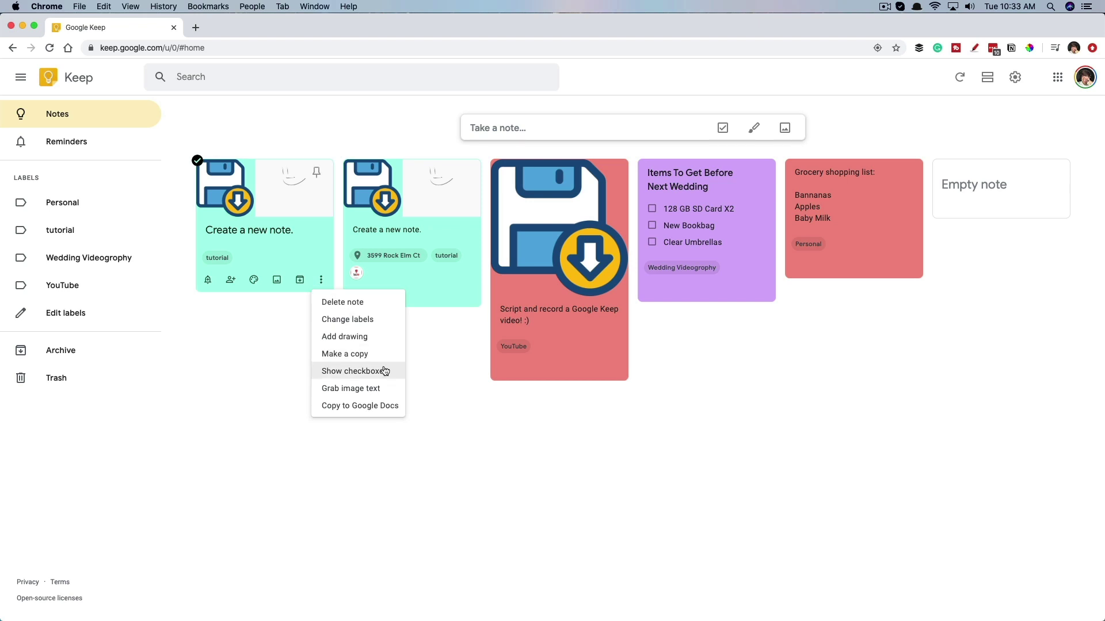
pyautogui.click(354, 371)
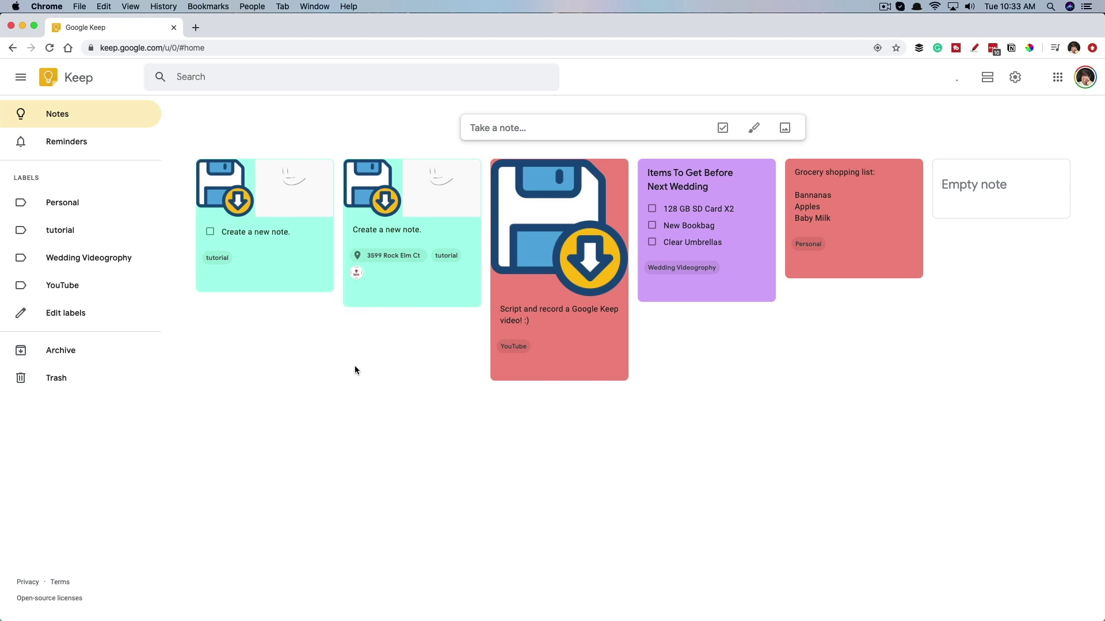
pyautogui.moveTo(749, 233)
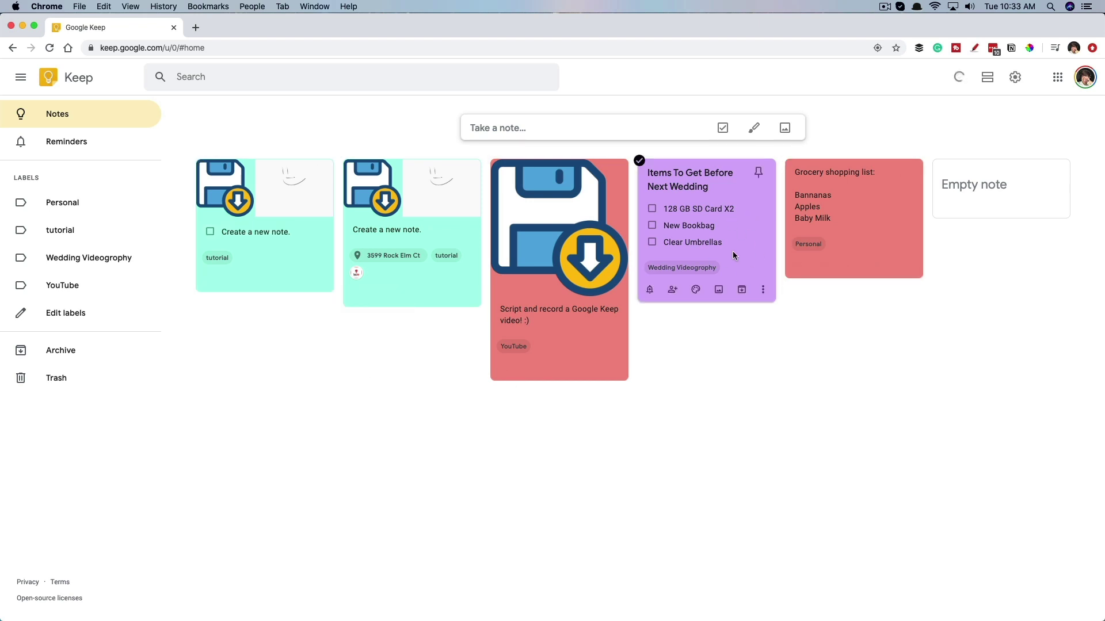
pyautogui.moveTo(841, 216)
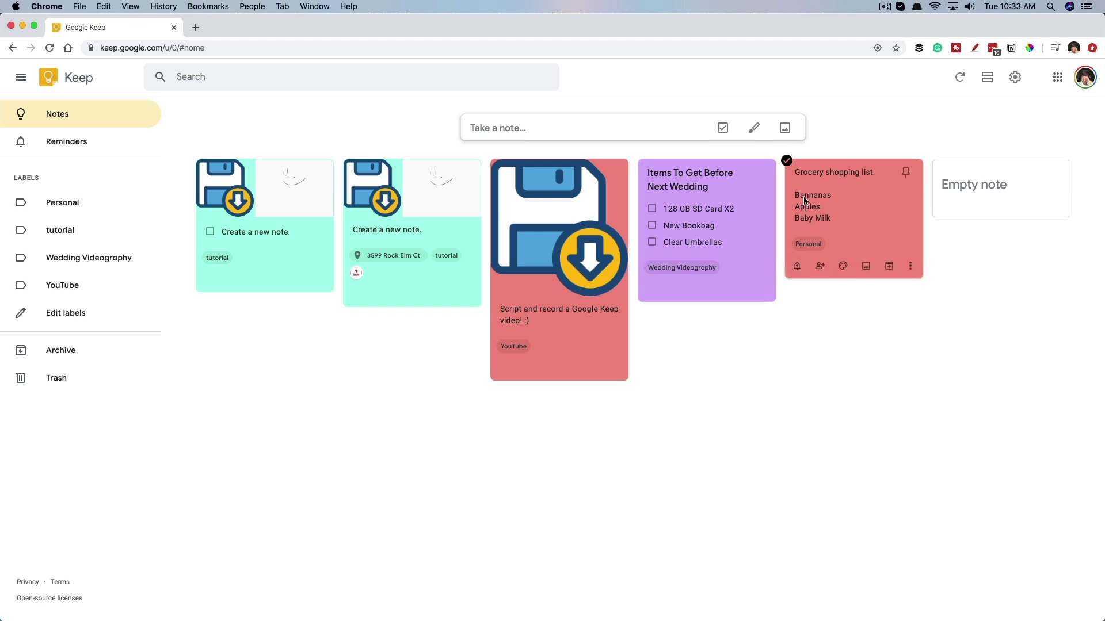
pyautogui.click(911, 266)
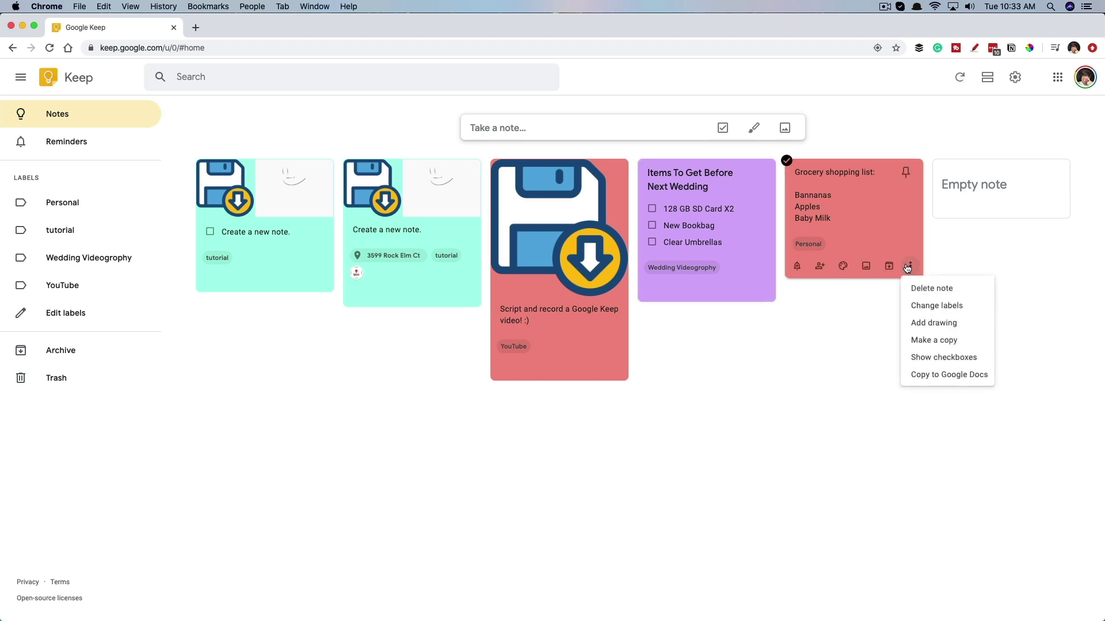
pyautogui.click(932, 357)
pyautogui.click(799, 175)
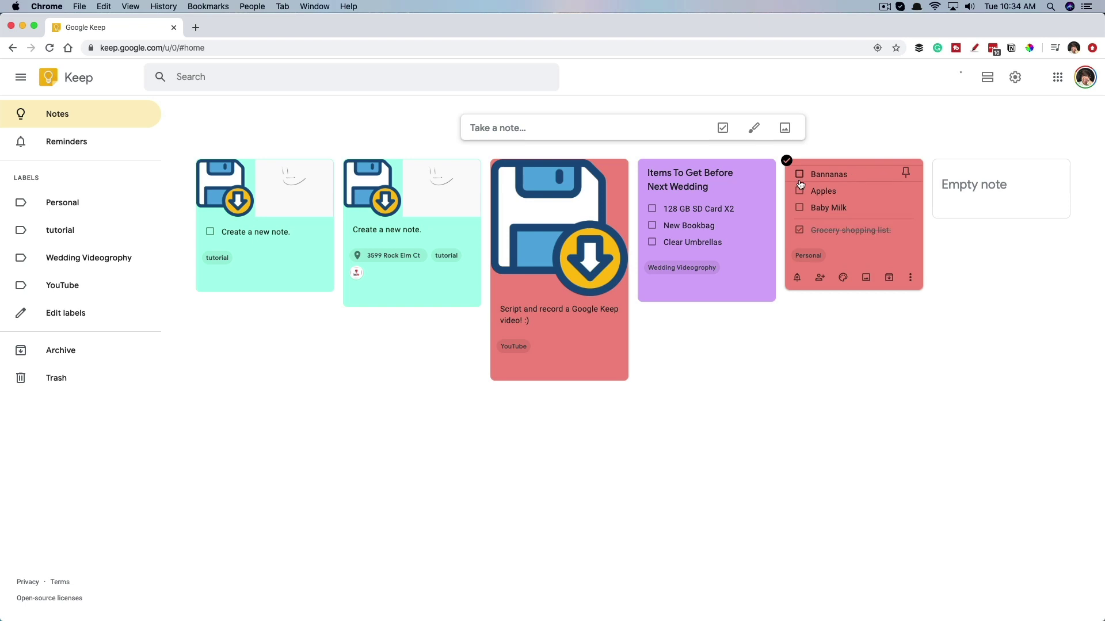
pyautogui.click(799, 230)
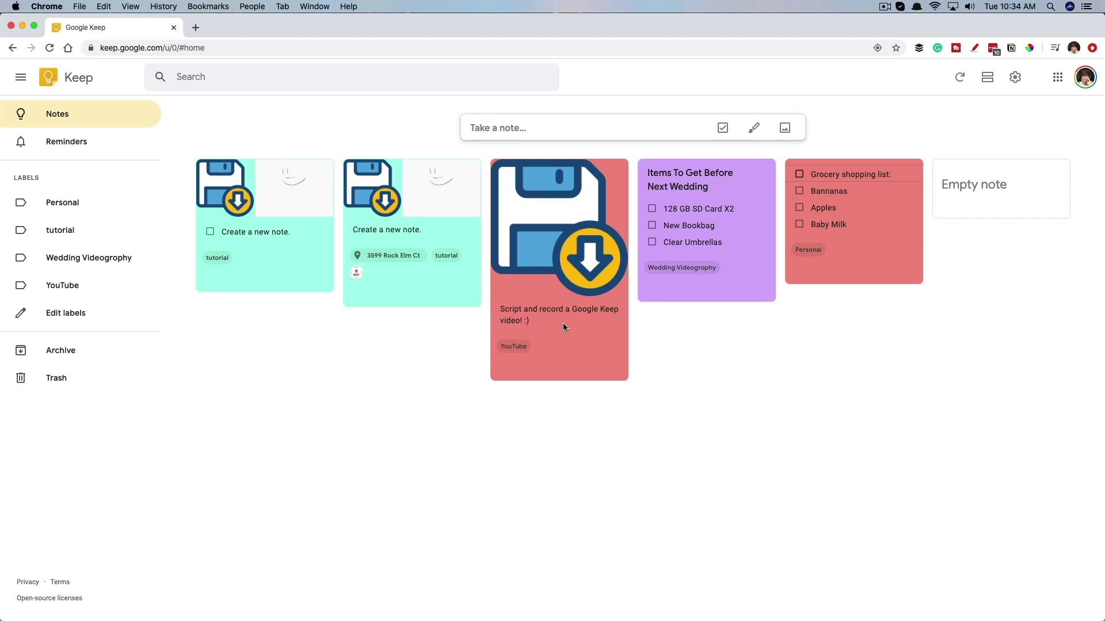
# Step: Hide the teal note's checkboxes, grab its image text GE DRAWING, then copy it to Google Docs
pyautogui.click(321, 279)
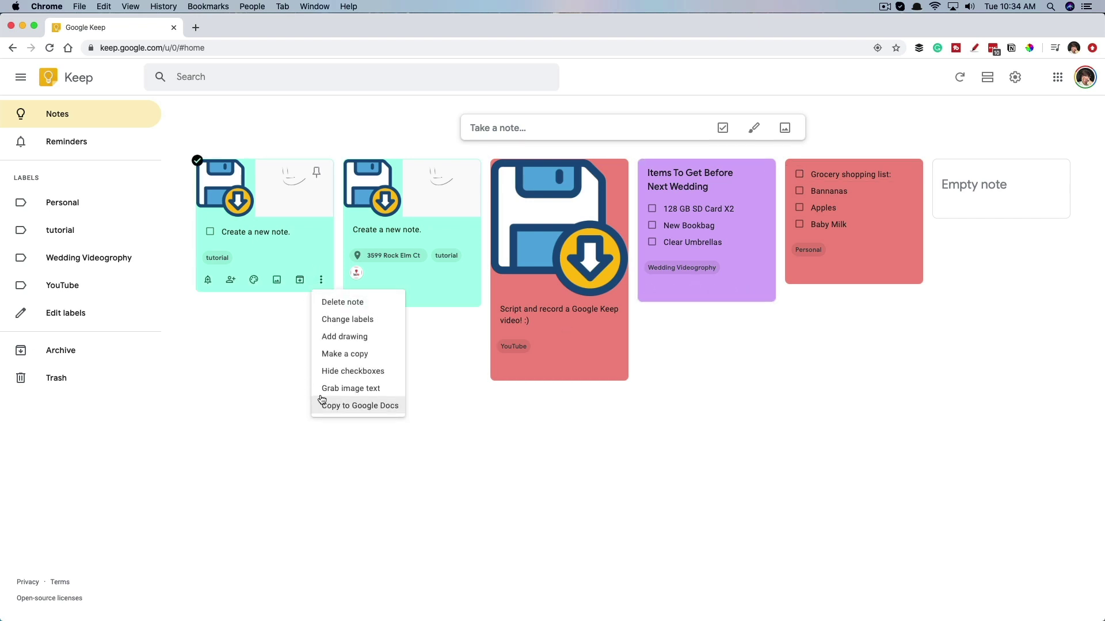
pyautogui.click(337, 372)
pyautogui.click(321, 278)
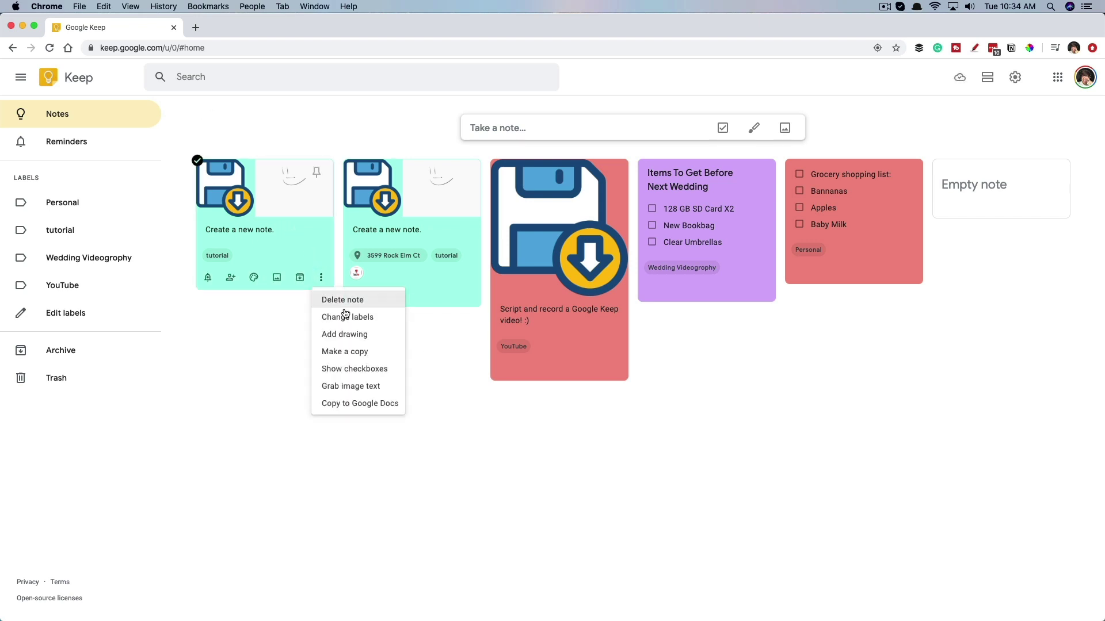
pyautogui.click(348, 386)
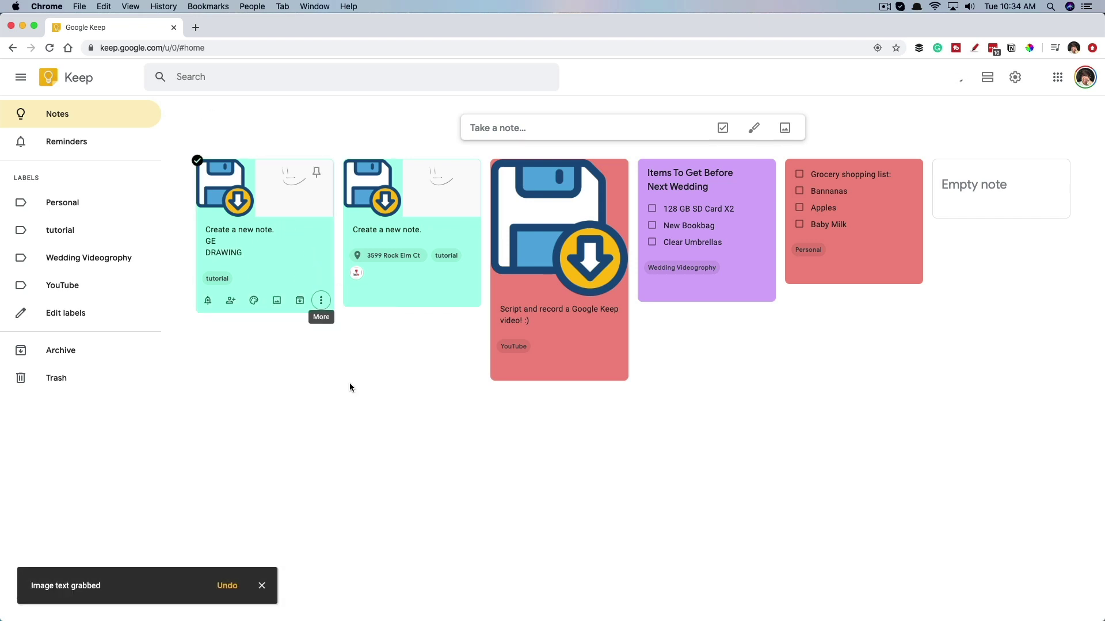
pyautogui.click(324, 303)
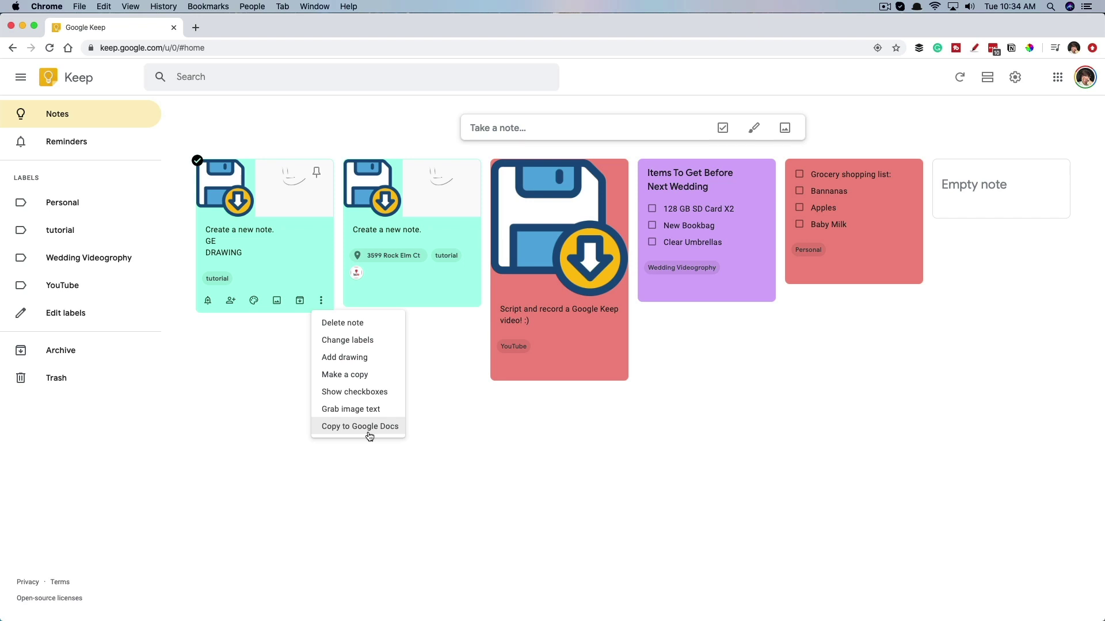
pyautogui.click(368, 431)
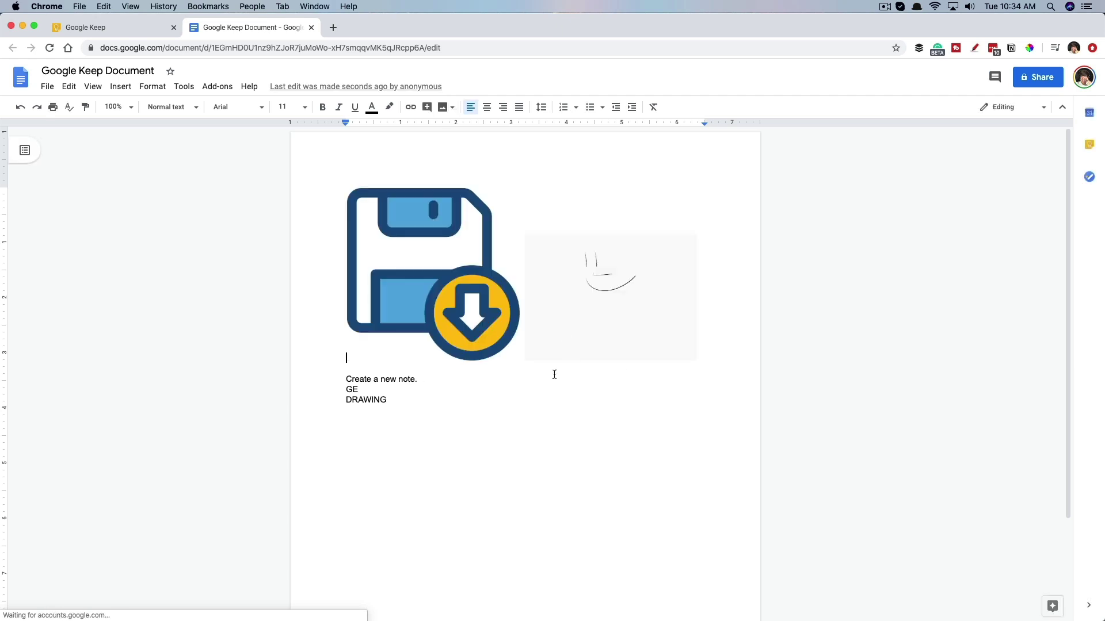
# Step: Select the note's three text lines in the new Google Keep Document, then return to Keep
pyautogui.moveTo(420, 407); pyautogui.dragTo(316, 376)
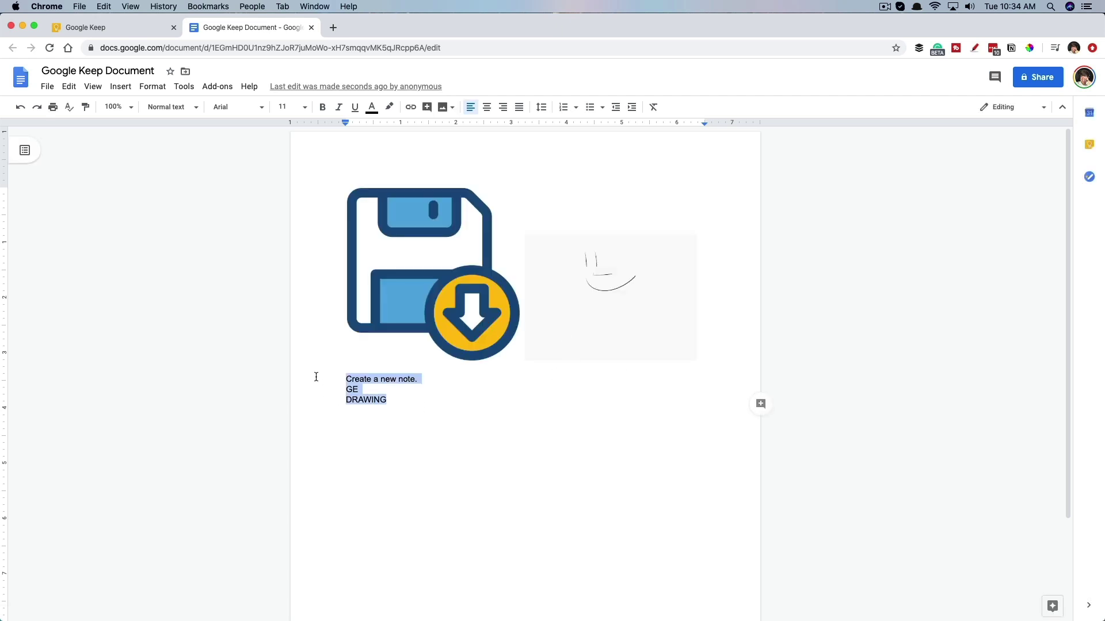
pyautogui.click(112, 33)
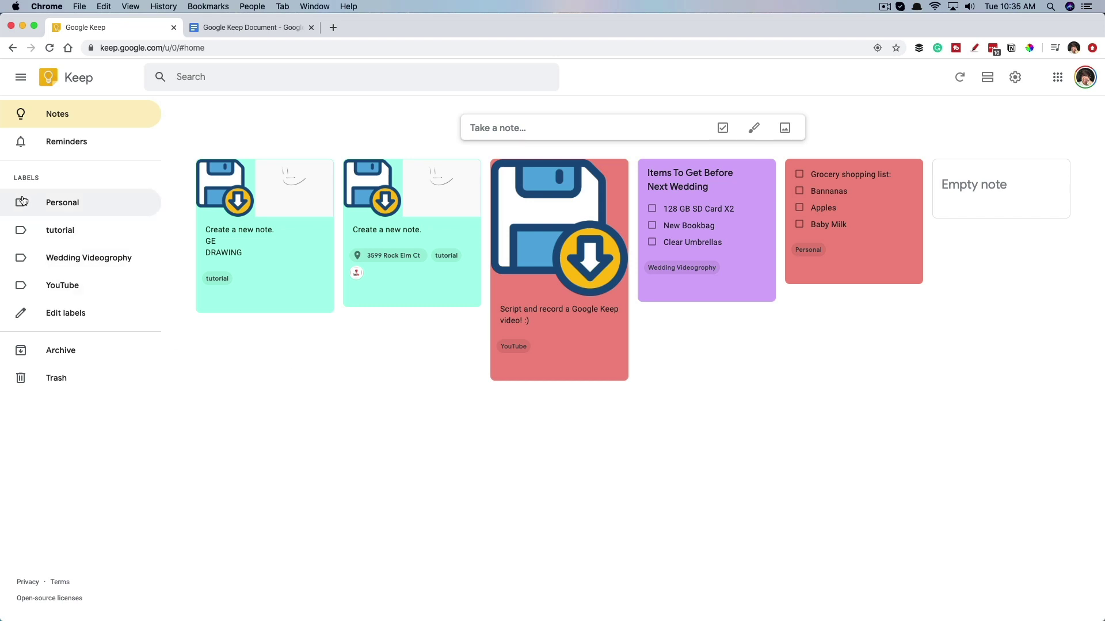
# Step: Rename the tutorial label to 'Tutorial' through Edit labels
pyautogui.moveTo(13, 180); pyautogui.dragTo(46, 182)
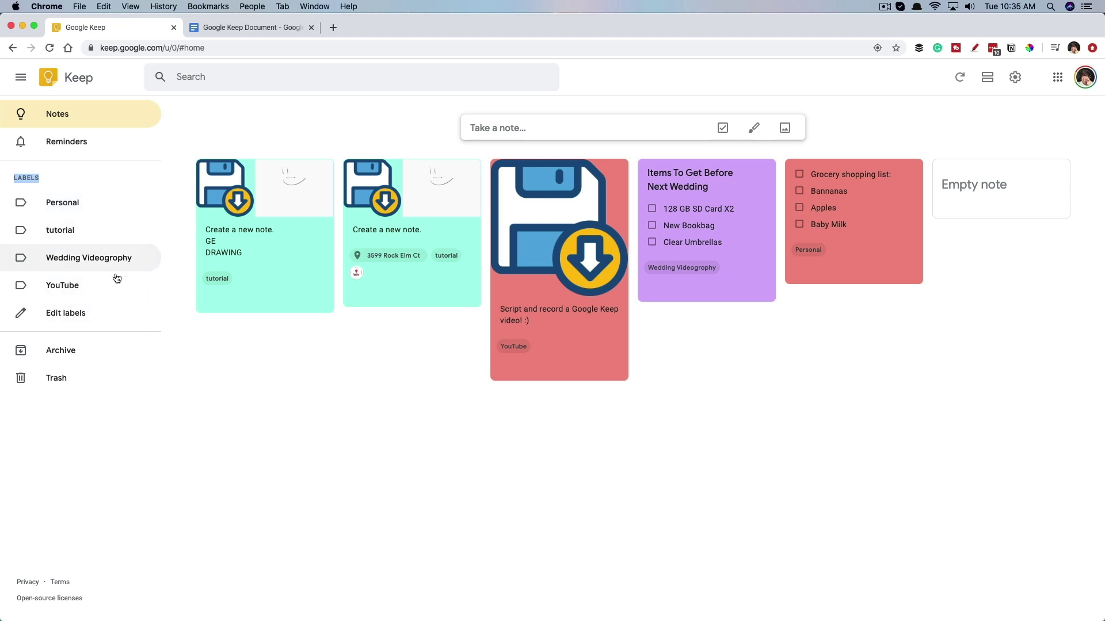
pyautogui.click(74, 314)
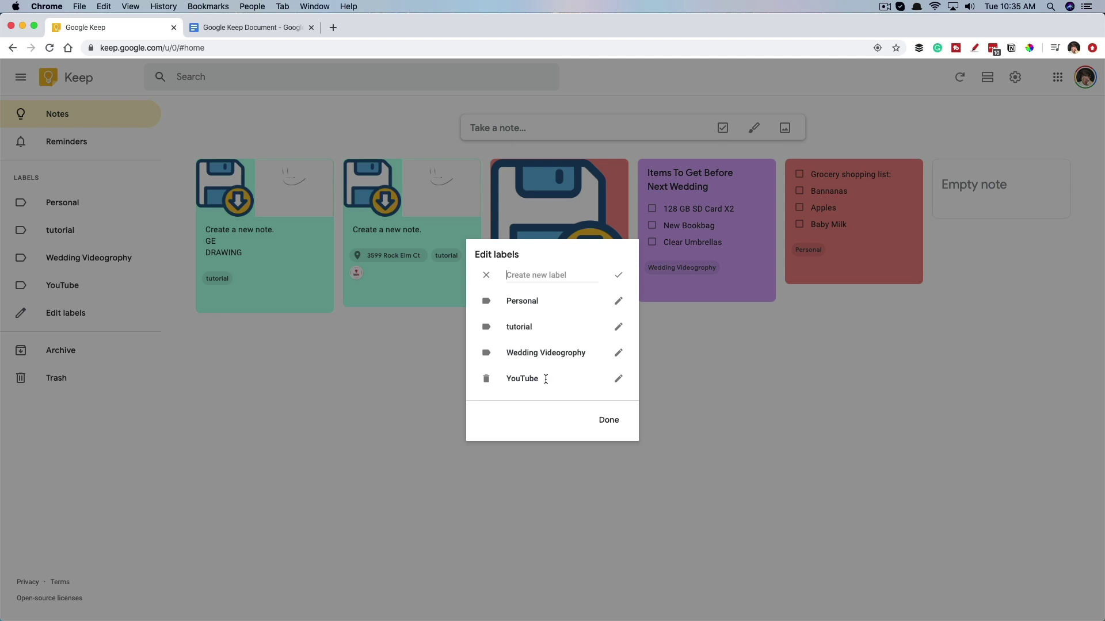
pyautogui.click(617, 328)
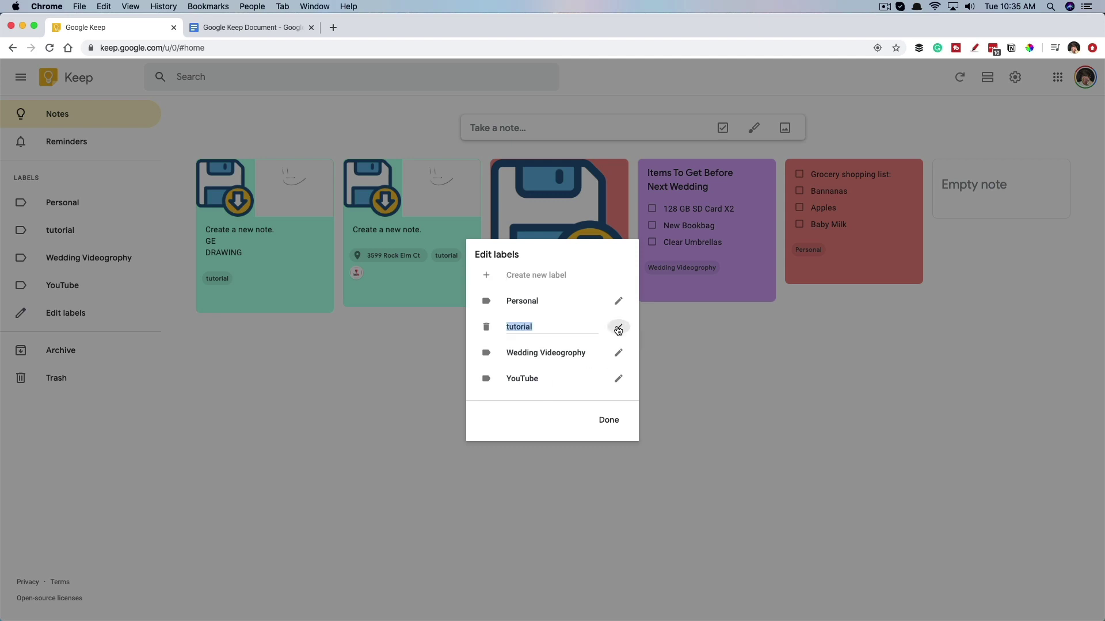
pyautogui.click(508, 328)
pyautogui.press('BackSpace')
pyautogui.write('T')
pyautogui.click(614, 420)
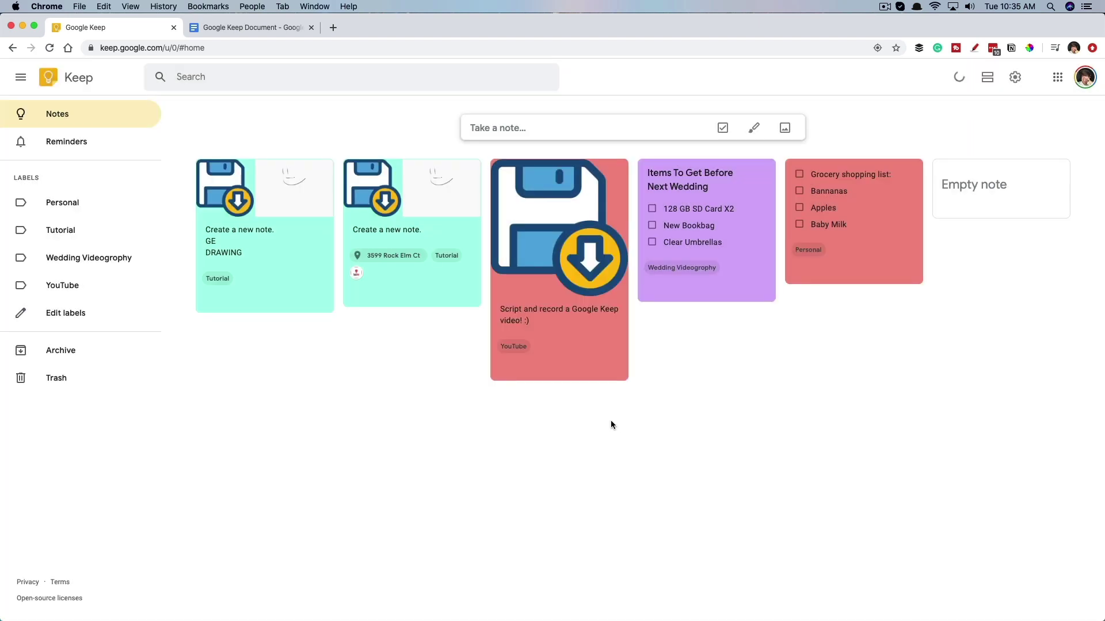
pyautogui.click(526, 124)
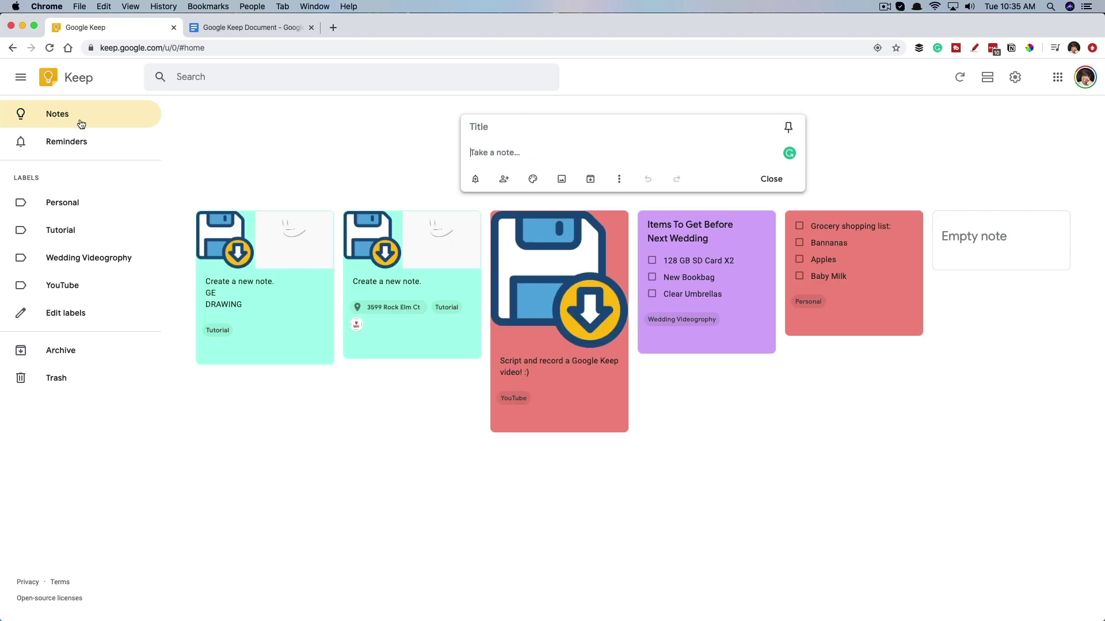
# Step: View Reminders, return to Notes, then open and close a blank new note without content
pyautogui.click(82, 143)
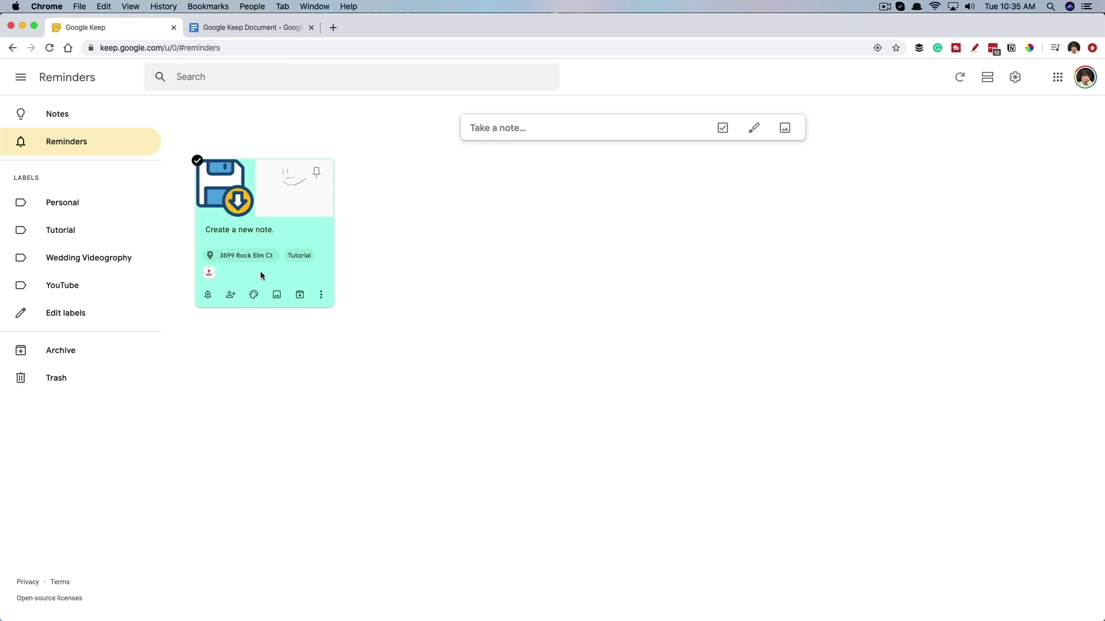
pyautogui.click(80, 119)
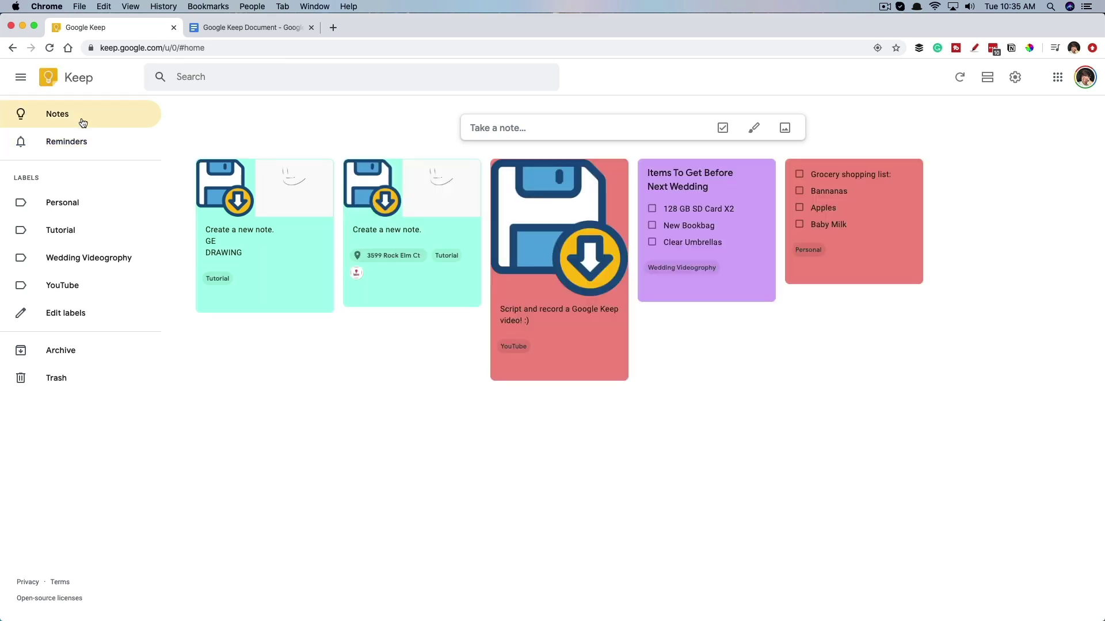
pyautogui.click(513, 129)
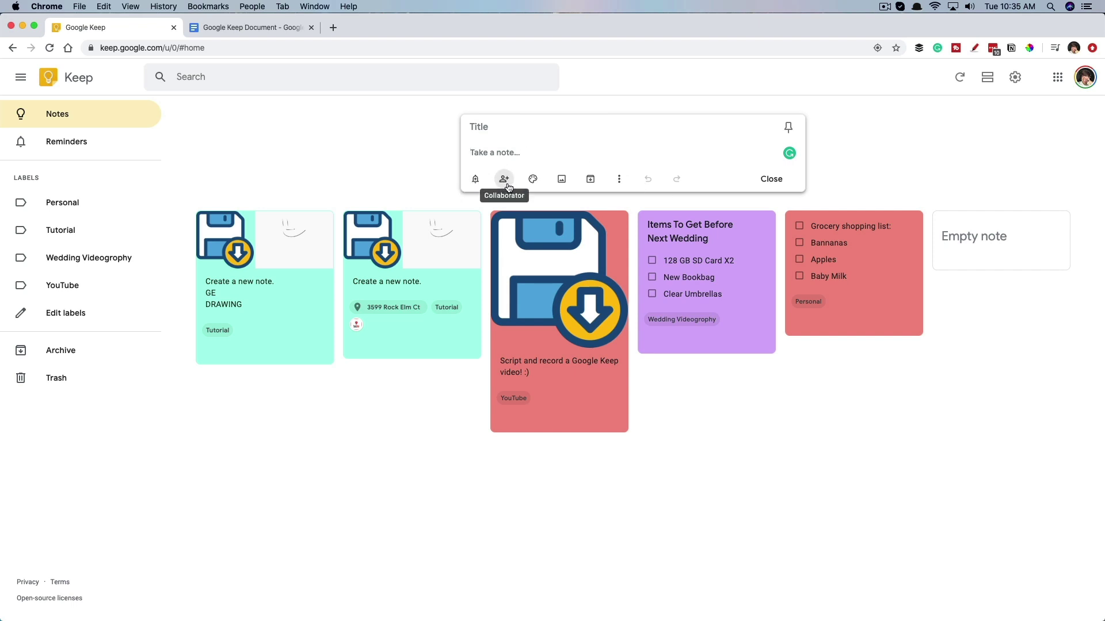
pyautogui.moveTo(536, 185)
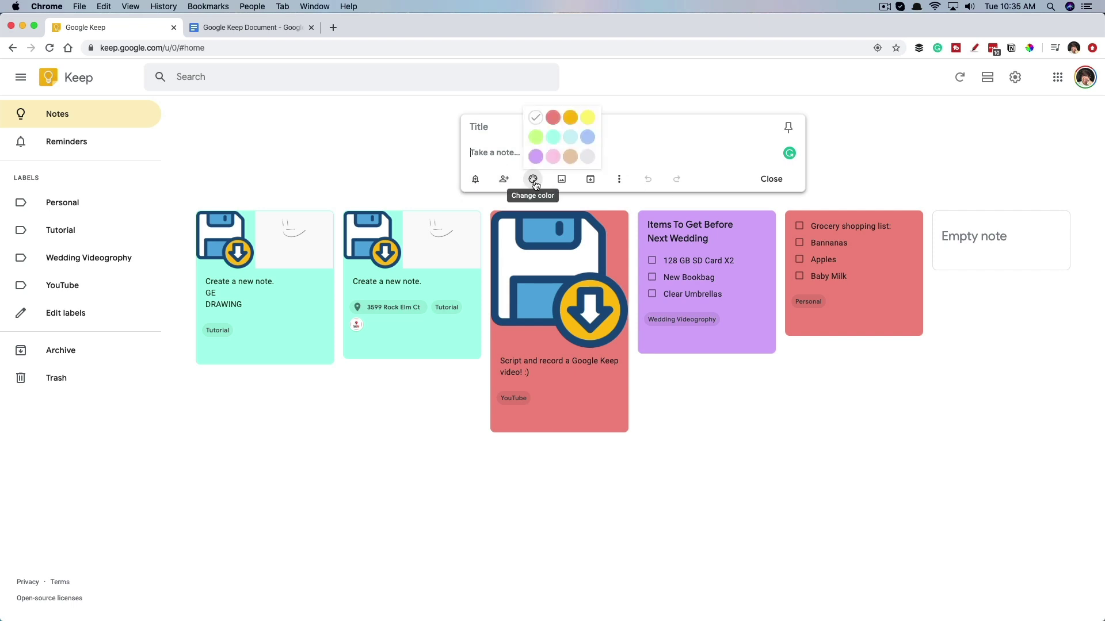
pyautogui.click(618, 182)
pyautogui.click(622, 130)
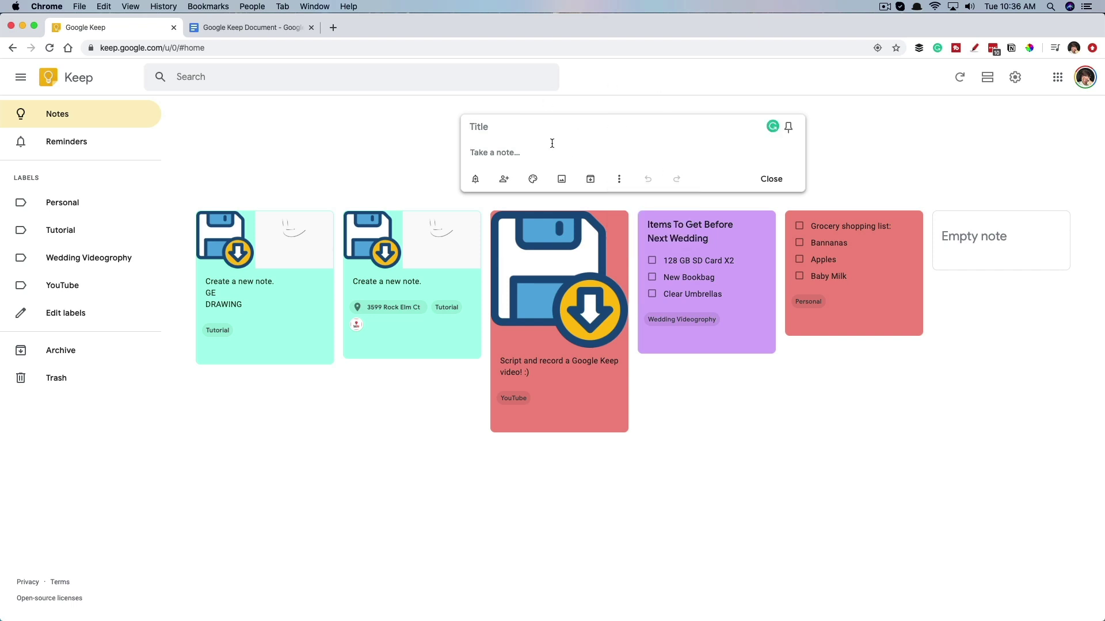
pyautogui.click(771, 179)
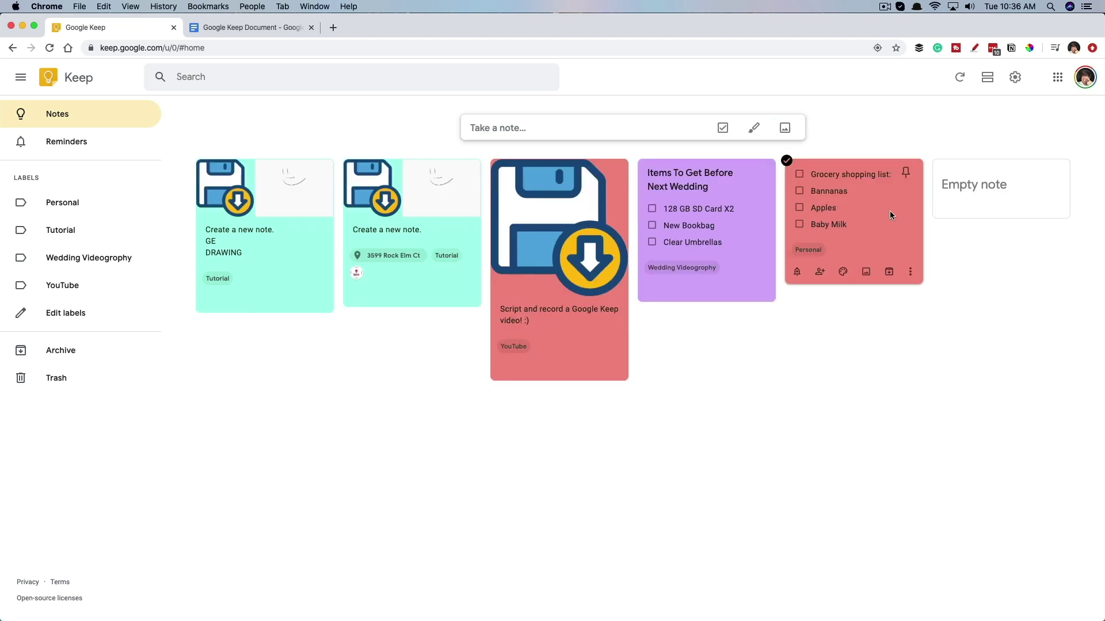
pyautogui.click(986, 83)
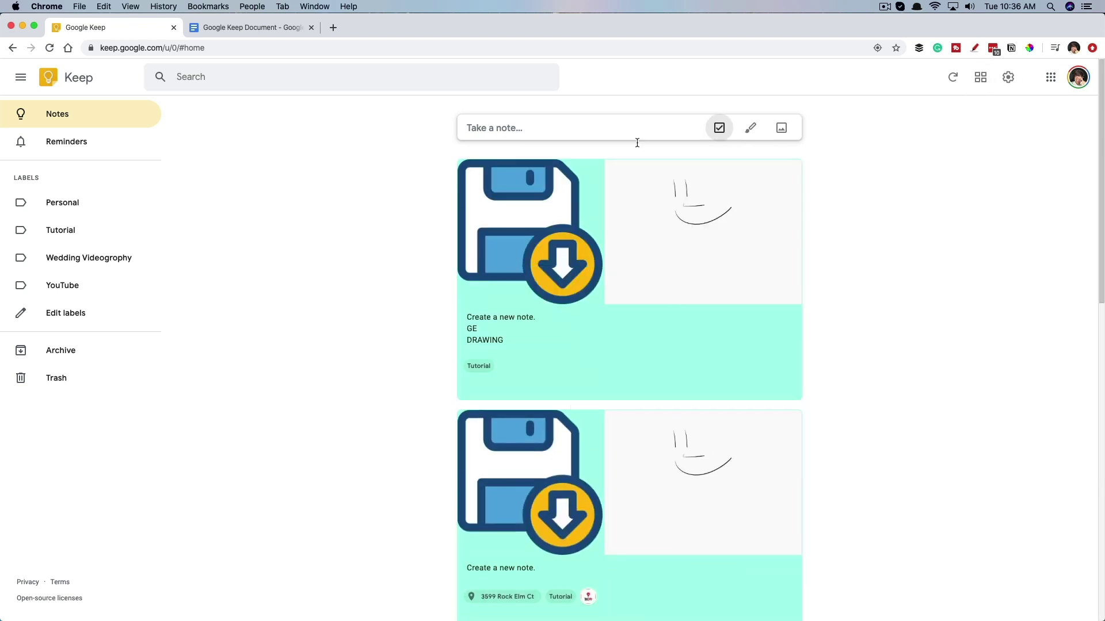
pyautogui.scroll(-15, 399, 312)
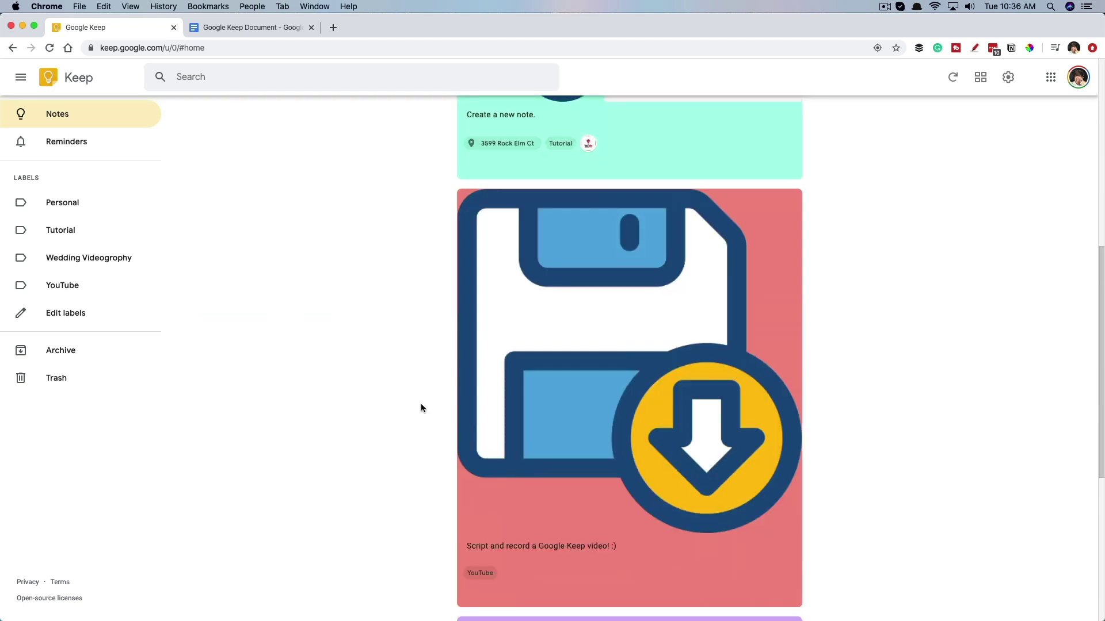
pyautogui.scroll(15, 416, 403)
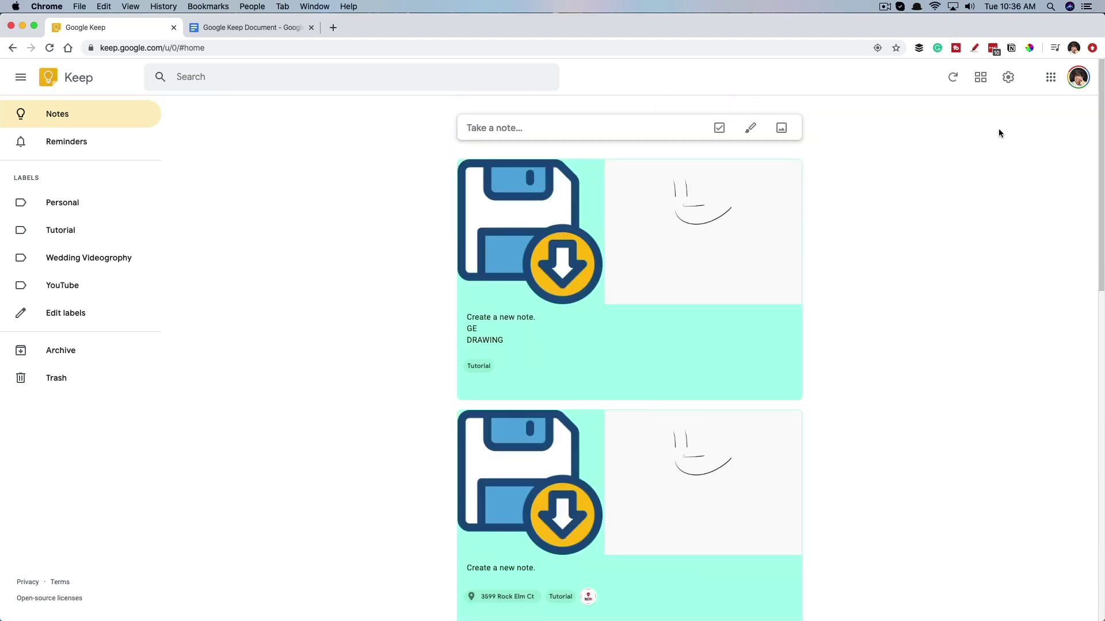
pyautogui.click(980, 79)
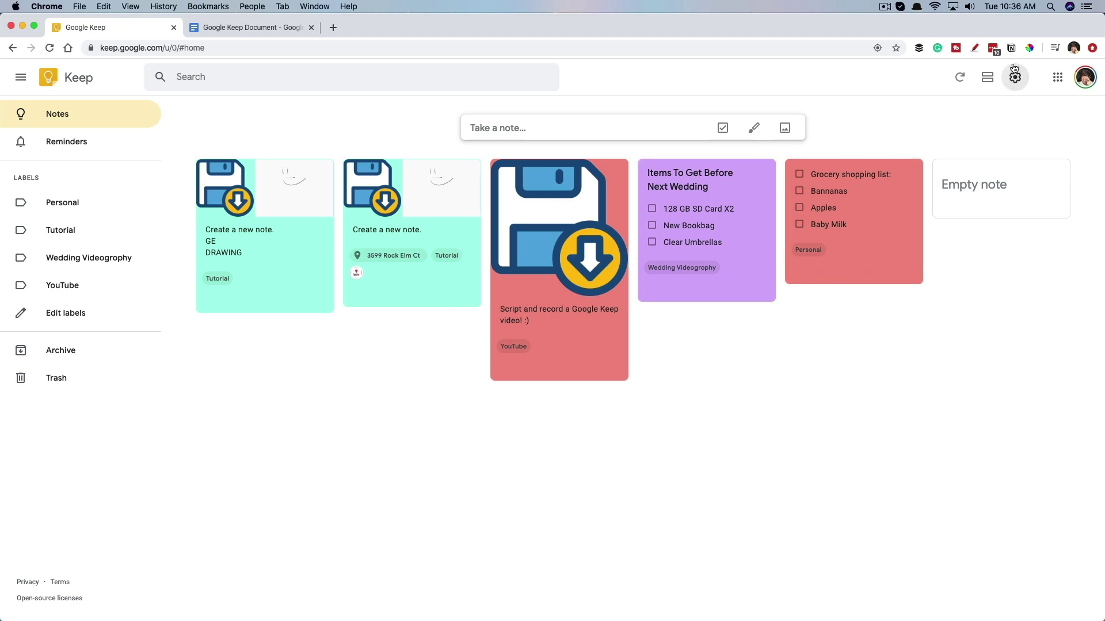
# Step: Refresh the notes, then enable dark theme in Keep Settings and save
pyautogui.click(963, 80)
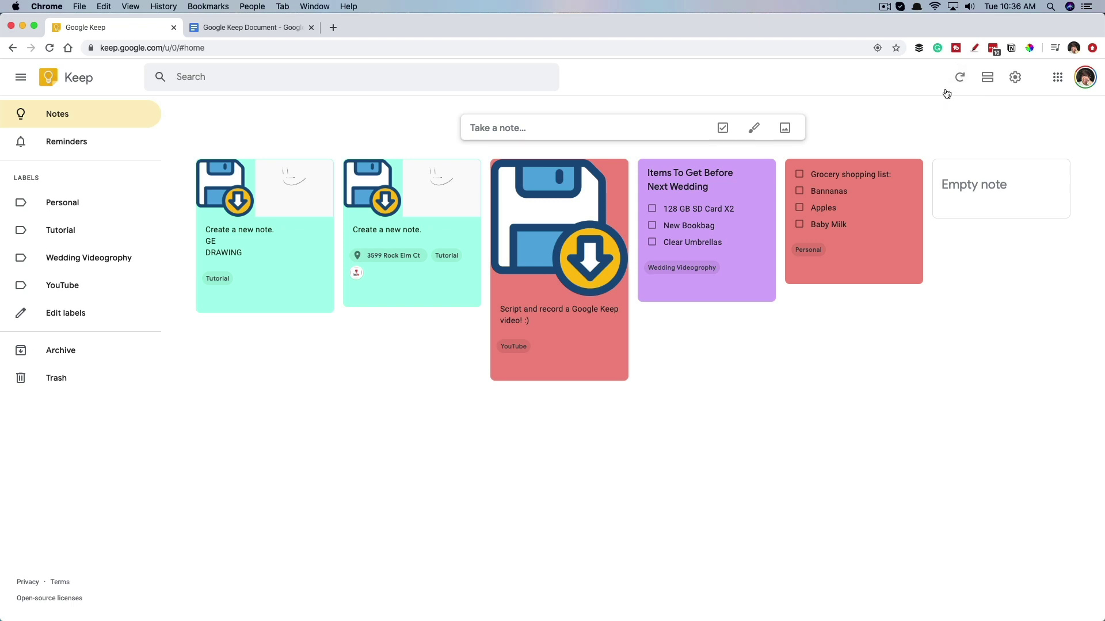
pyautogui.click(959, 78)
pyautogui.click(1015, 77)
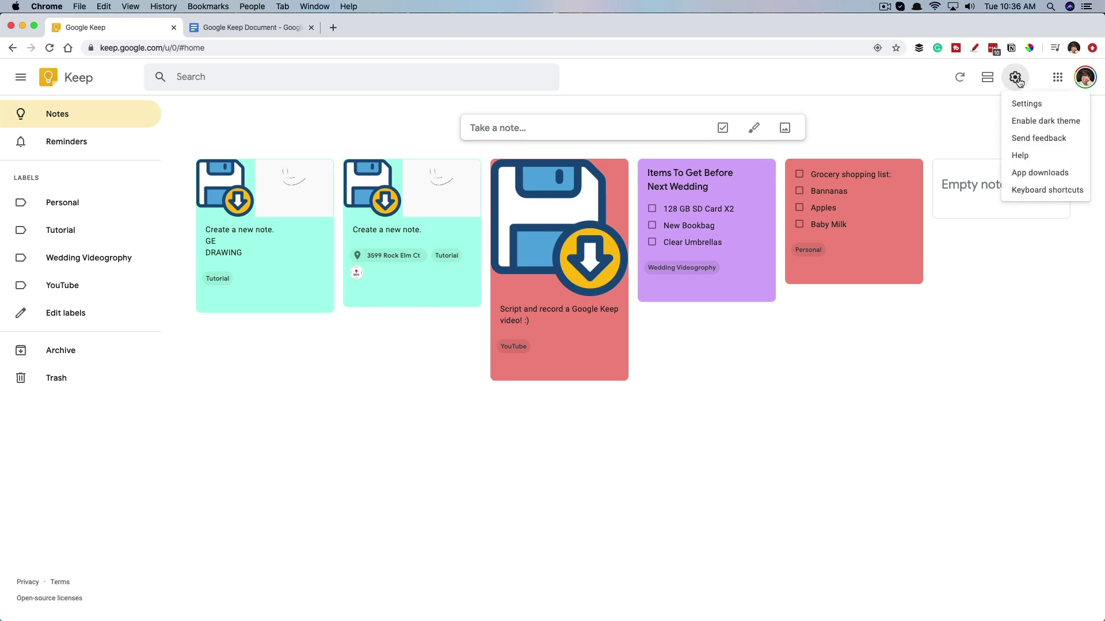
pyautogui.click(1033, 109)
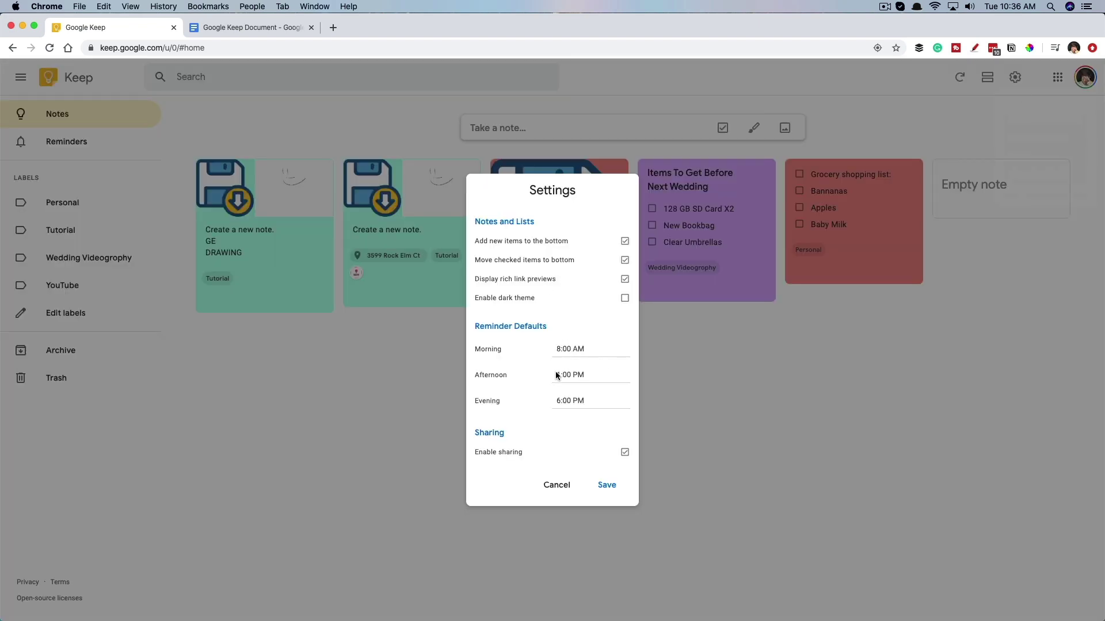
pyautogui.click(624, 298)
pyautogui.click(606, 488)
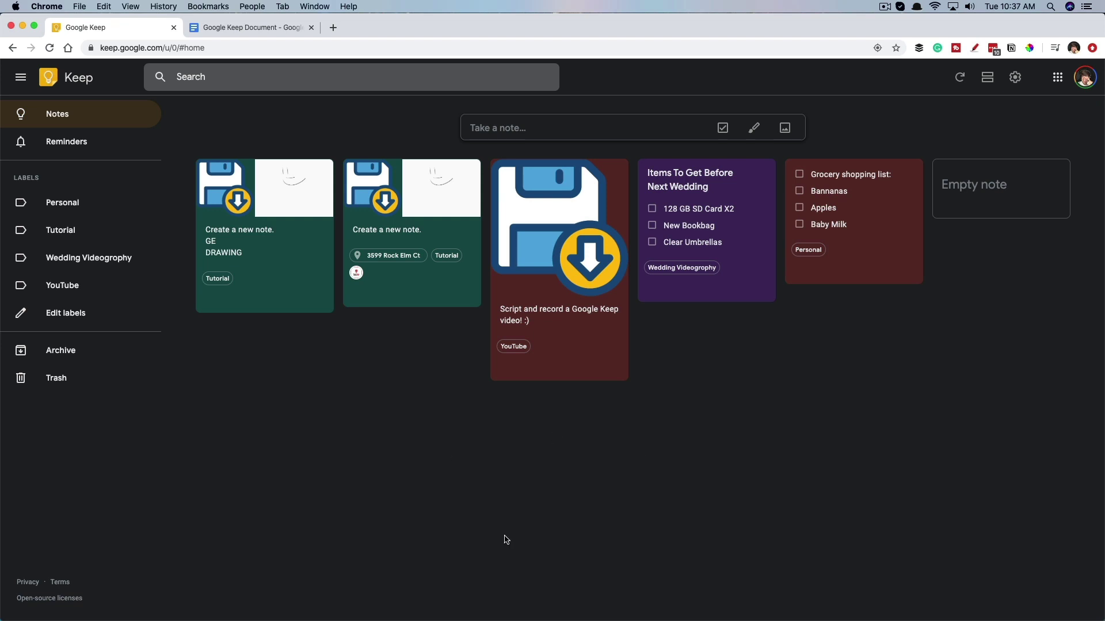
# Step: Reopen Settings to confirm dark theme is enabled, then close the dialog
pyautogui.click(1015, 77)
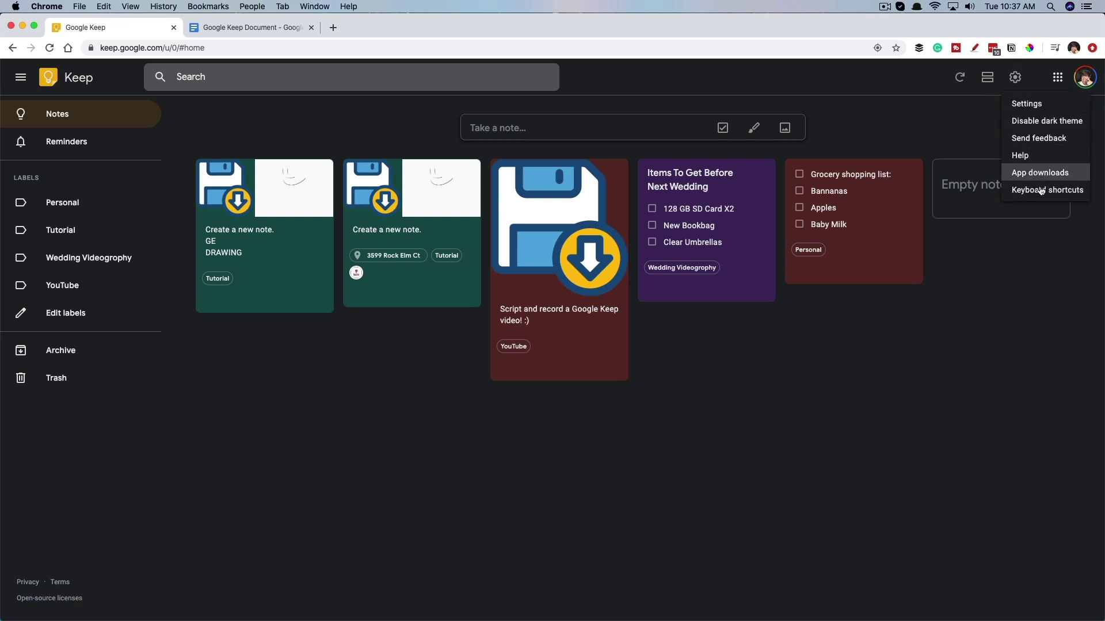
pyautogui.click(1026, 103)
pyautogui.click(571, 326)
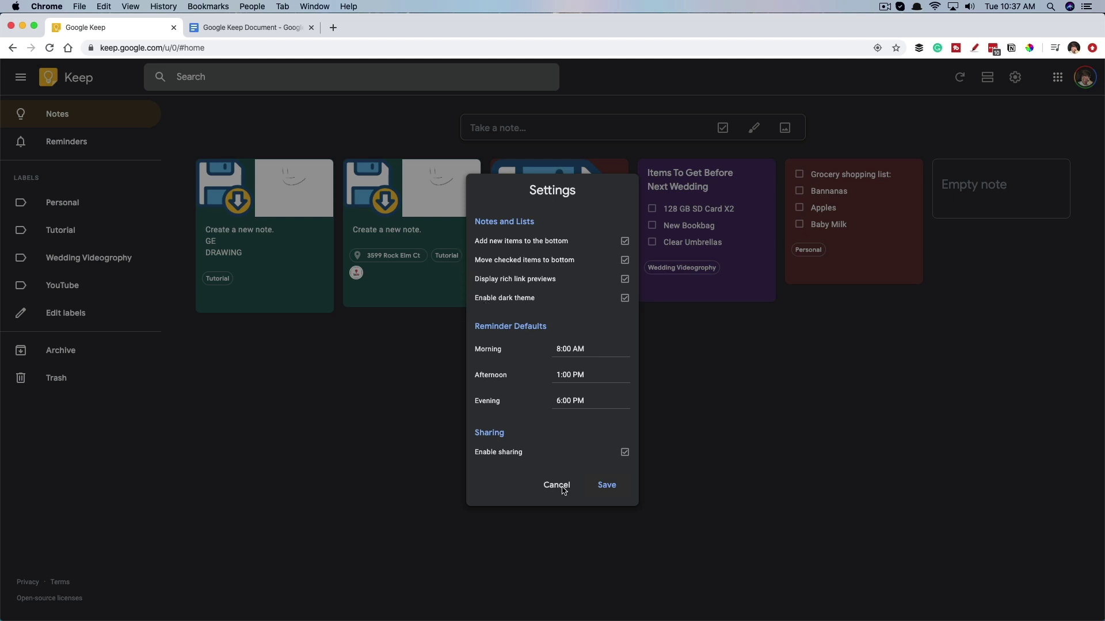
pyautogui.click(612, 490)
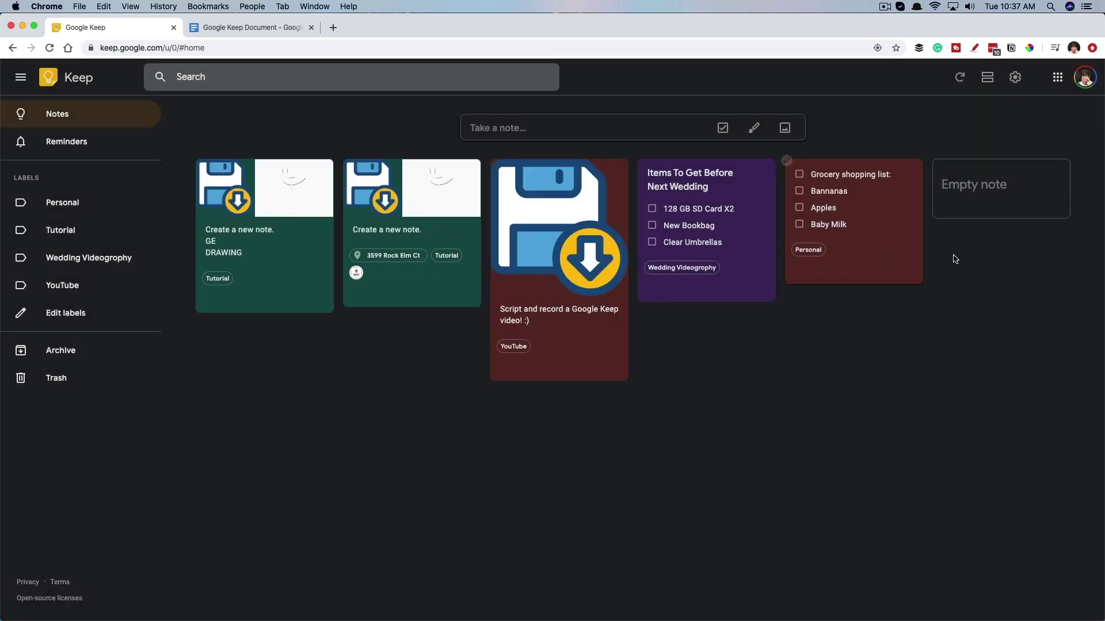